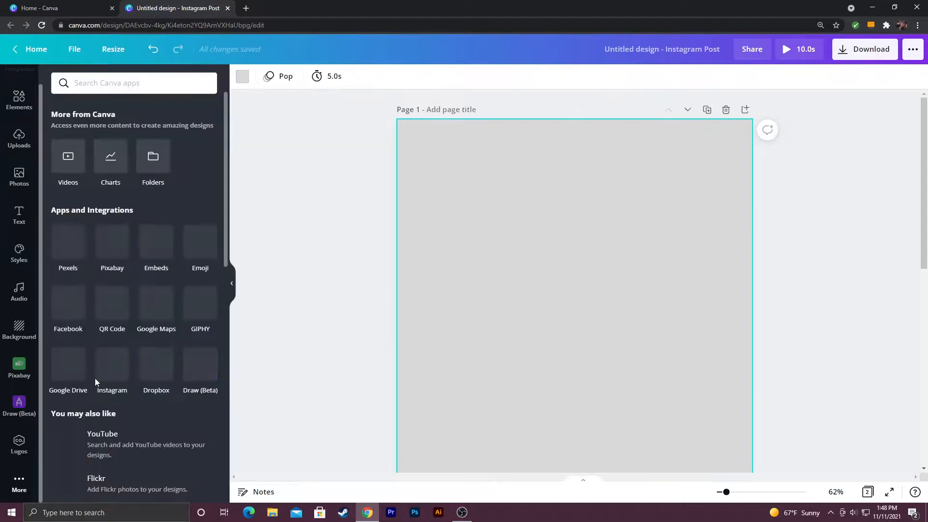
Look through the available apps and integrations, then open the Draw (Beta) app.
{"action": "scroll", "coordinate": [135, 331], "scroll_direction": "down", "scroll_amount": 5}
{"action": "scroll", "coordinate": [99, 431], "scroll_direction": "down", "scroll_amount": 5}
{"action": "scroll", "coordinate": [119, 439], "scroll_direction": "up", "scroll_amount": 5}
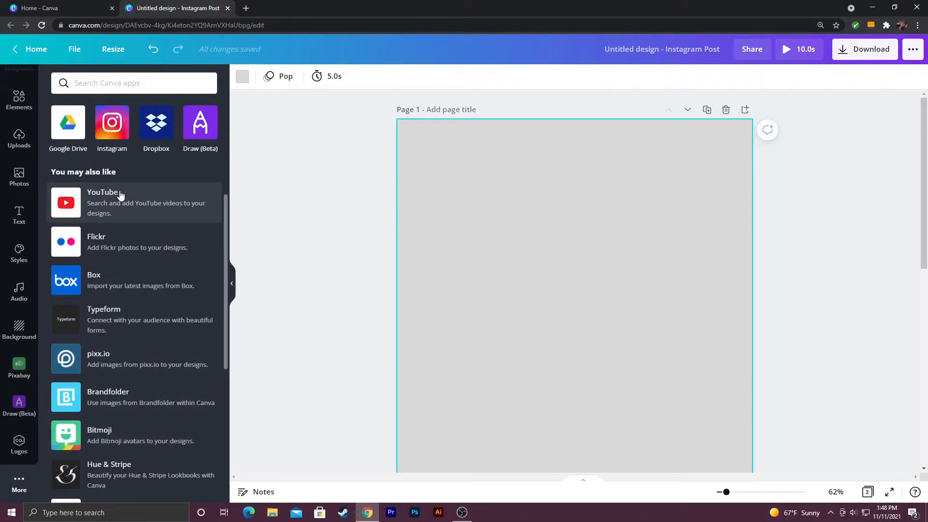
{"action": "scroll", "coordinate": [181, 367], "scroll_direction": "down", "scroll_amount": 6}
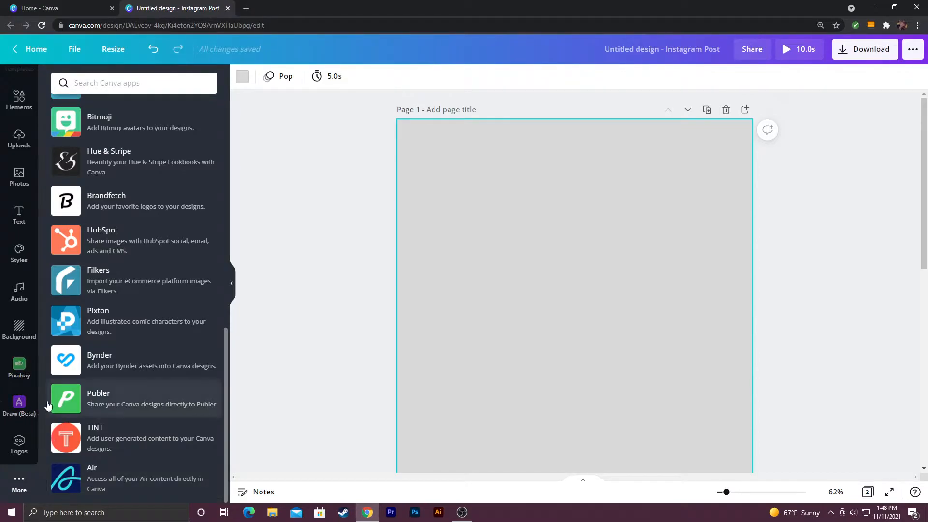
{"action": "scroll", "coordinate": [148, 479], "scroll_direction": "up", "scroll_amount": 10}
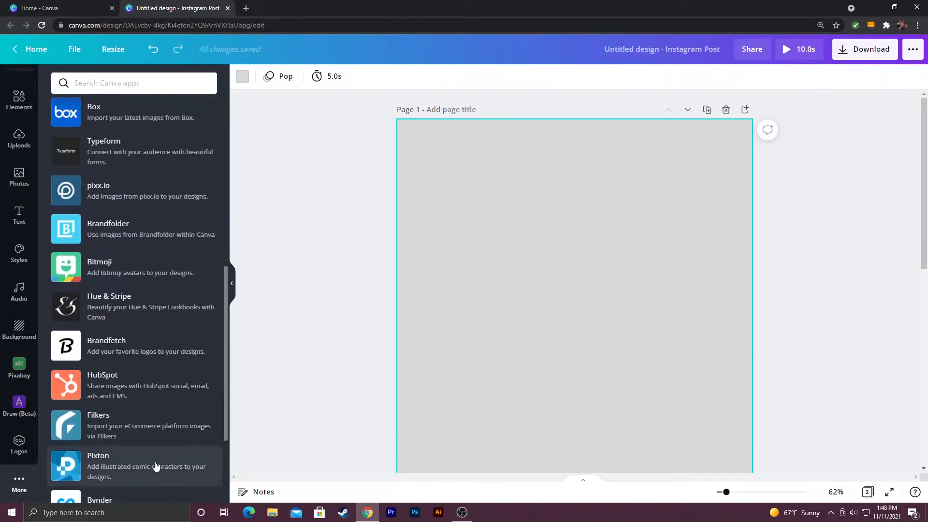
{"action": "scroll", "coordinate": [190, 243], "scroll_direction": "up", "scroll_amount": 3}
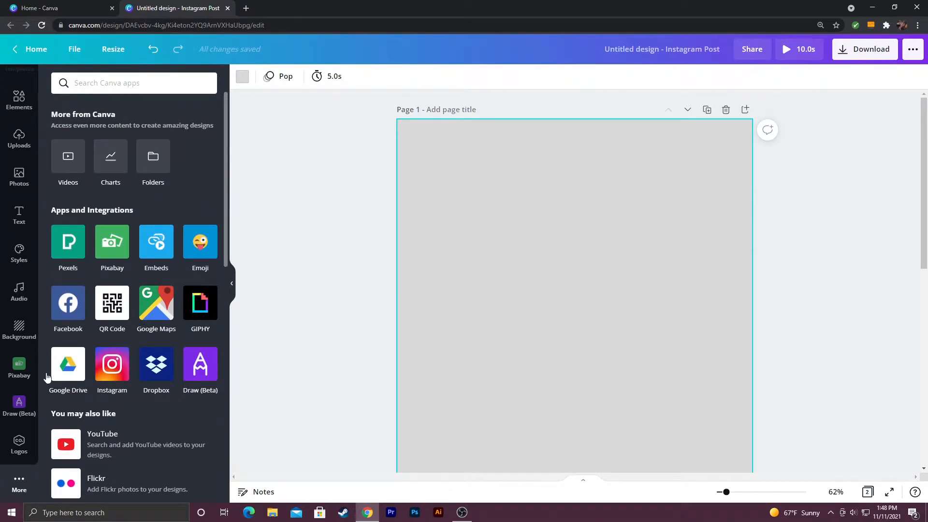
{"action": "left_click", "coordinate": [16, 409]}
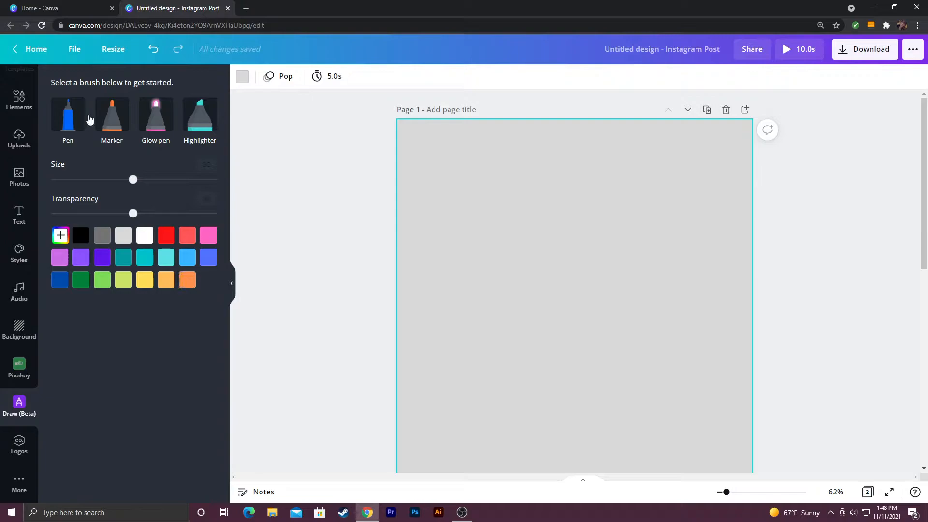
Draw a diagonal pink stroke with the Pen and a light blue stroke below it with the Marker.
{"action": "left_click", "coordinate": [66, 128]}
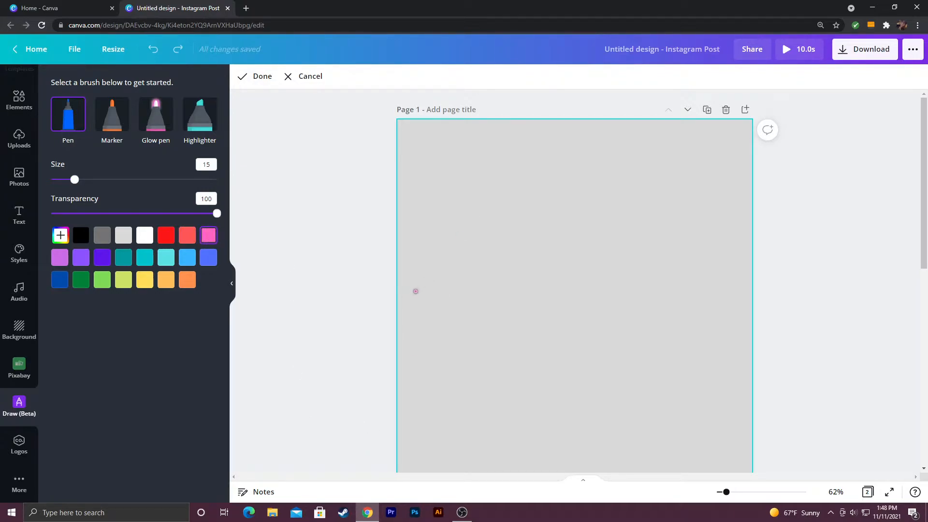
{"action": "left_click_drag", "start_coordinate": [424, 288], "coordinate": [622, 139]}
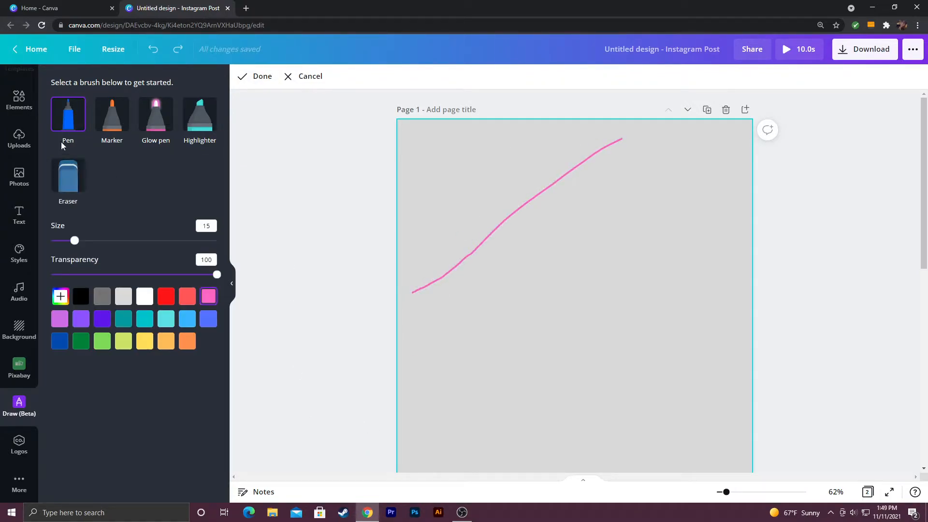
{"action": "left_click", "coordinate": [116, 122]}
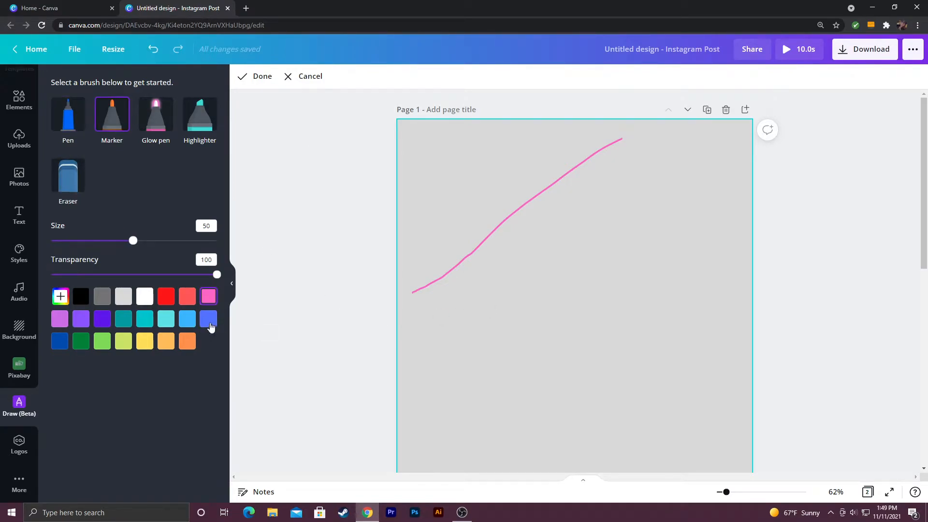
{"action": "left_click", "coordinate": [186, 324]}
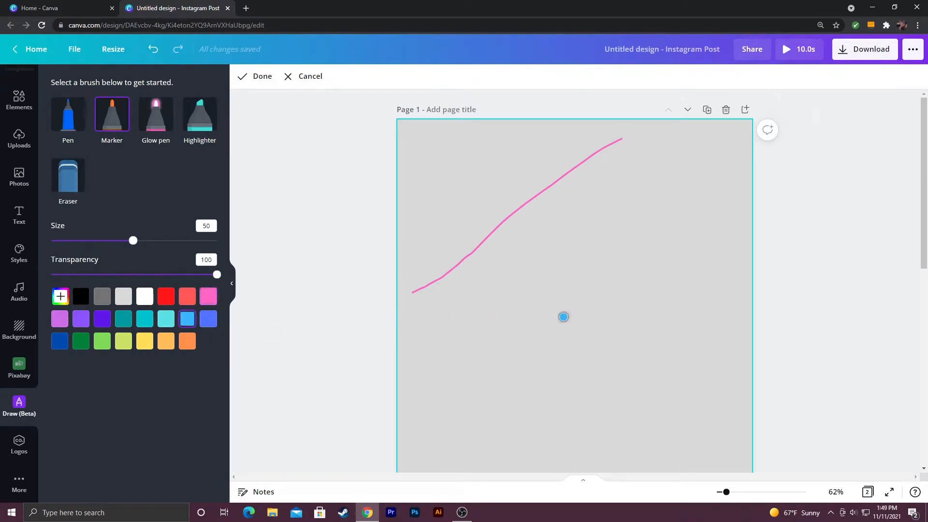
{"action": "left_click_drag", "start_coordinate": [414, 362], "coordinate": [748, 180]}
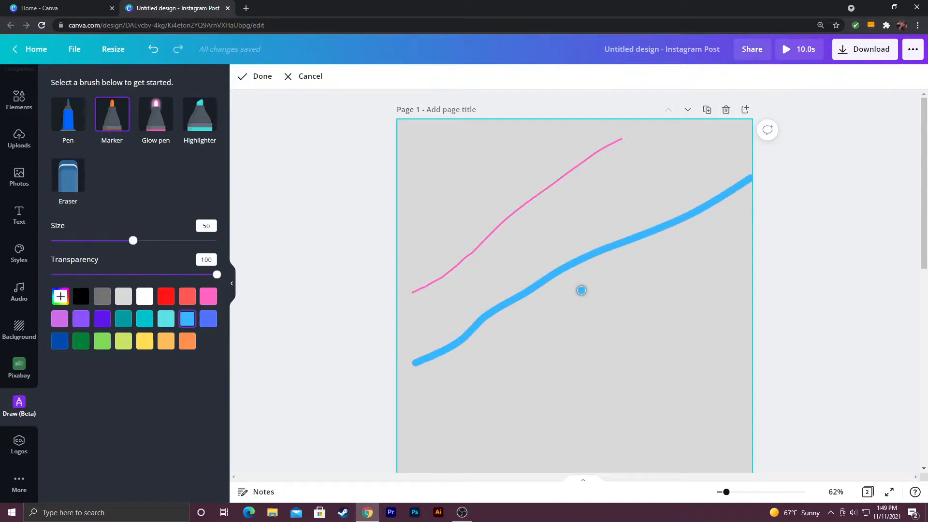
Draw a purple Glow pen stroke under the blue one and an orange Highlighter stroke beneath it.
{"action": "left_click", "coordinate": [145, 134]}
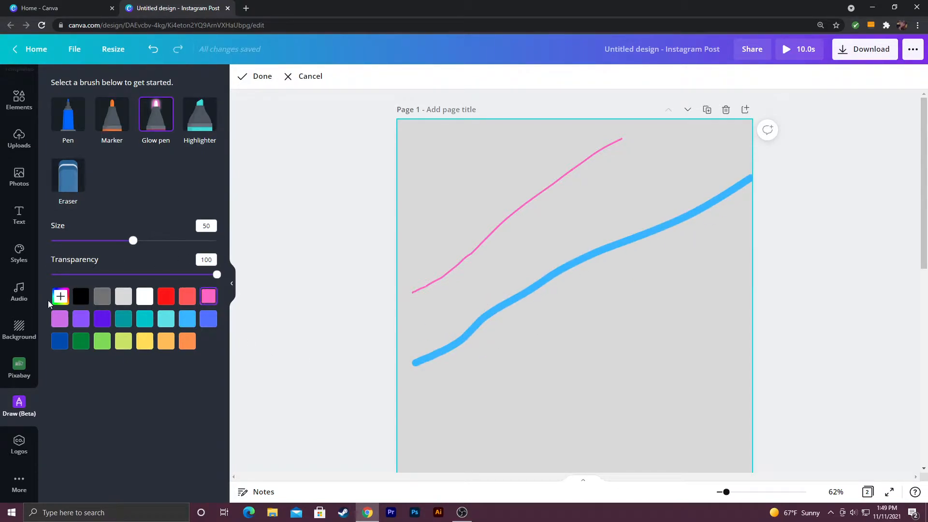
{"action": "left_click", "coordinate": [81, 320]}
{"action": "mouse_move", "coordinate": [425, 418]}
{"action": "left_mouse_down"}
{"action": "mouse_move", "coordinate": [542, 355]}
{"action": "mouse_move", "coordinate": [659, 315]}
{"action": "left_mouse_up"}
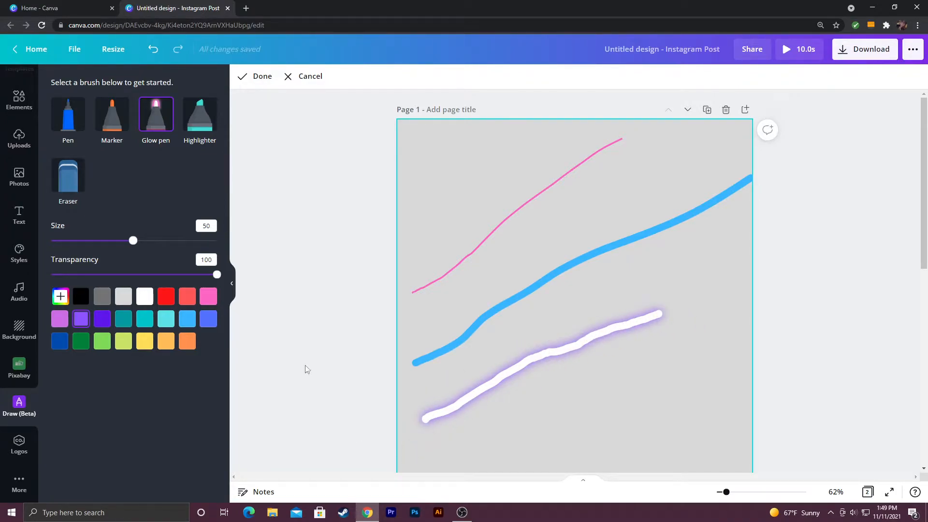
{"action": "left_click", "coordinate": [198, 126]}
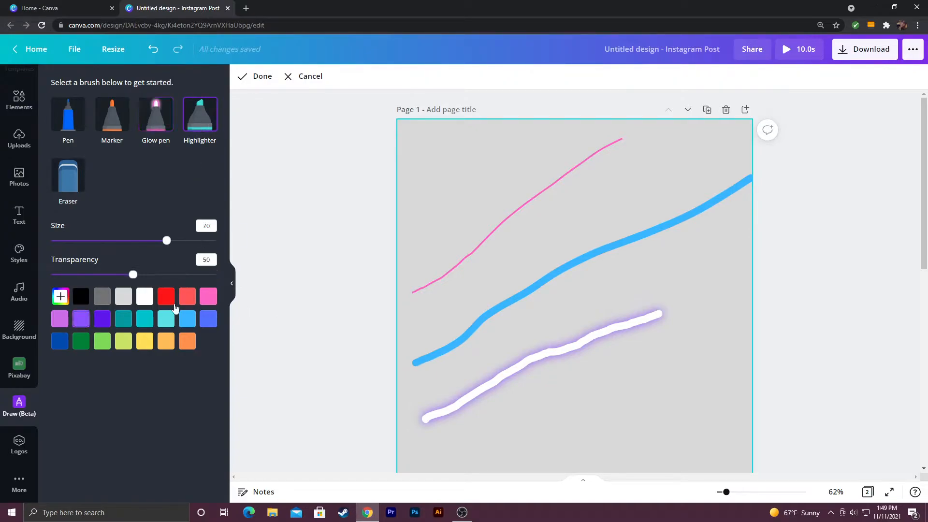
{"action": "left_click", "coordinate": [186, 341]}
{"action": "left_click_drag", "start_coordinate": [477, 443], "coordinate": [705, 338]}
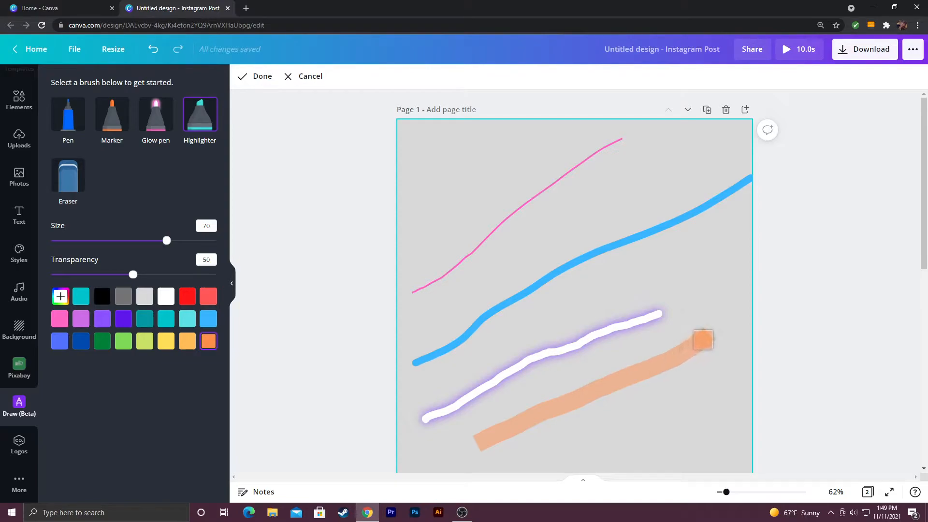
Draw a second orange Highlighter stroke at transparency 100, and paint over part of the first one at transparency 45.
{"action": "left_click_drag", "start_coordinate": [134, 274], "coordinate": [217, 274]}
{"action": "left_click_drag", "start_coordinate": [590, 452], "coordinate": [733, 386]}
{"action": "left_click", "coordinate": [155, 276]}
{"action": "left_click_drag", "start_coordinate": [156, 276], "coordinate": [125, 274]}
{"action": "left_click_drag", "start_coordinate": [533, 418], "coordinate": [553, 409]}
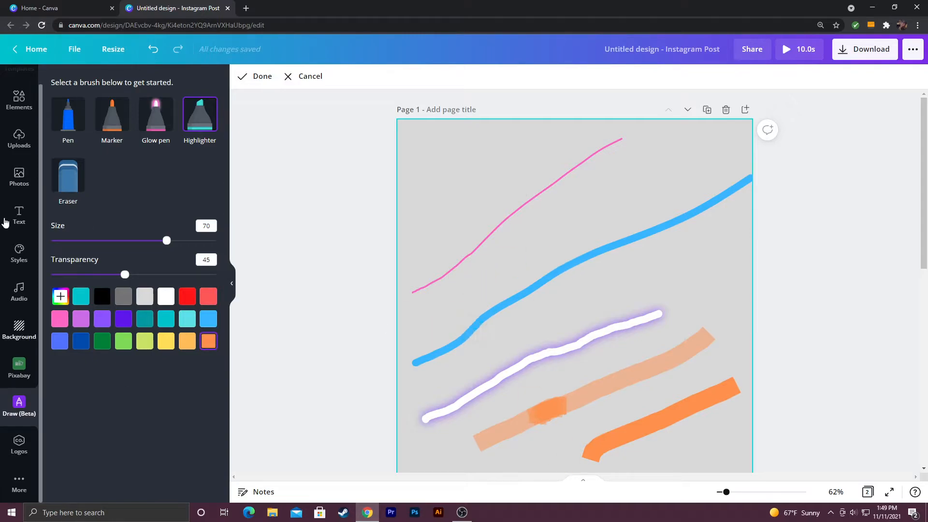
Finish the drawing, move the combined strokes around as one object and delete them from the page.
{"action": "left_click", "coordinate": [231, 290]}
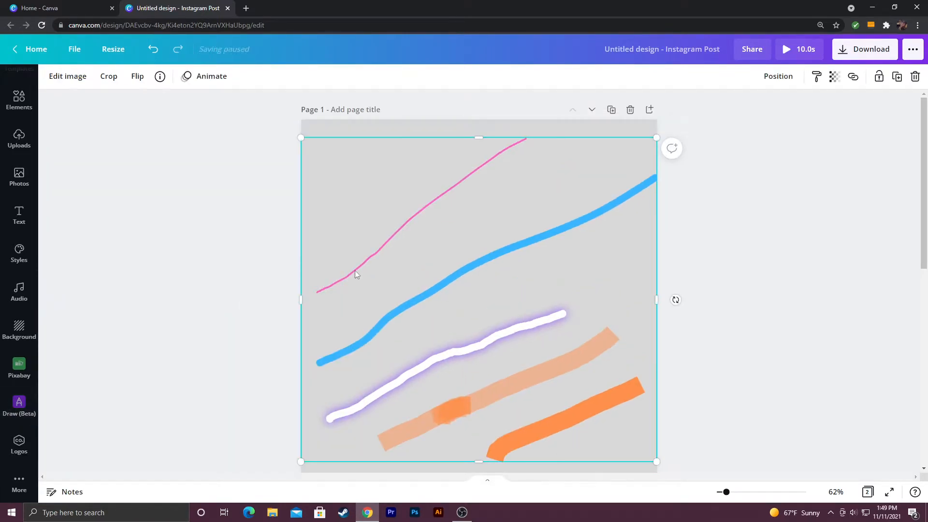
{"action": "mouse_move", "coordinate": [349, 271]}
{"action": "left_mouse_down"}
{"action": "mouse_move", "coordinate": [134, 292]}
{"action": "mouse_move", "coordinate": [209, 290]}
{"action": "mouse_move", "coordinate": [375, 254]}
{"action": "mouse_move", "coordinate": [257, 278]}
{"action": "left_mouse_up"}
{"action": "left_click_drag", "start_coordinate": [391, 248], "coordinate": [440, 251]}
{"action": "key", "text": "Delete"}
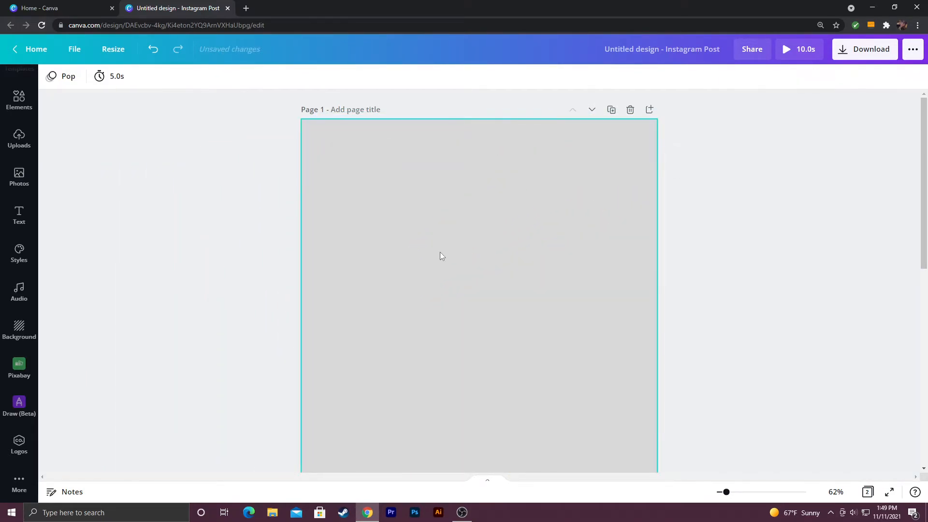
Draw a curved blue Pen stroke as a new drawing and move it up to the top of the page.
{"action": "left_click", "coordinate": [17, 409]}
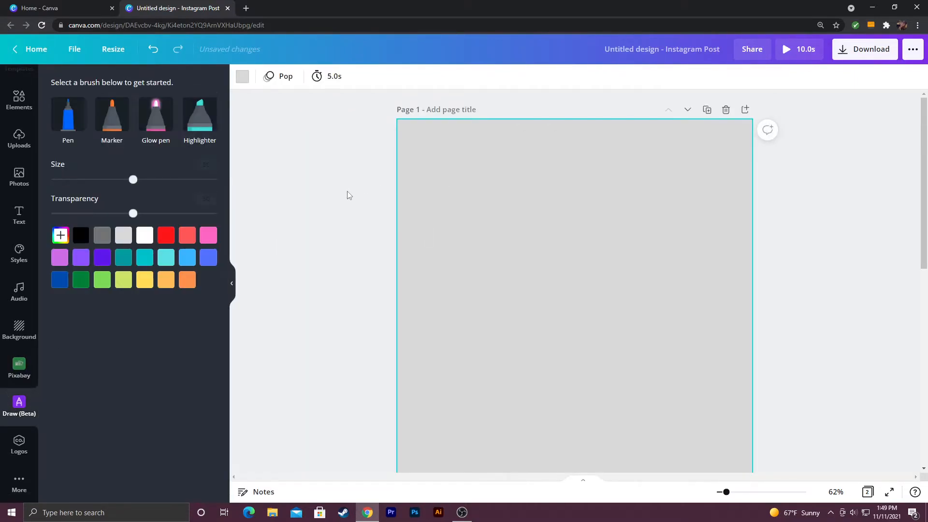
{"action": "left_click", "coordinate": [208, 257]}
{"action": "left_click", "coordinate": [60, 119]}
{"action": "left_click_drag", "start_coordinate": [427, 318], "coordinate": [670, 186]}
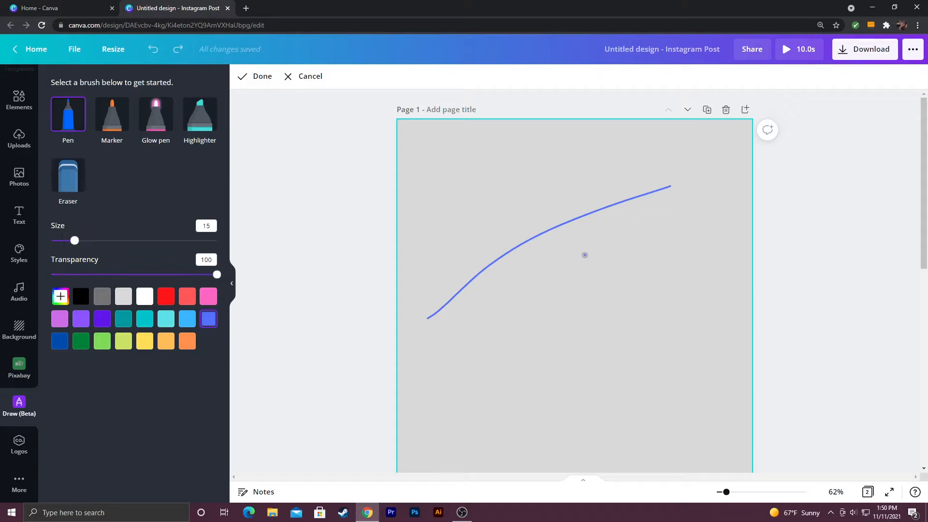
{"action": "key", "text": "Escape"}
{"action": "mouse_move", "coordinate": [375, 284]}
{"action": "left_mouse_down"}
{"action": "mouse_move", "coordinate": [441, 269]}
{"action": "mouse_move", "coordinate": [374, 262]}
{"action": "mouse_move", "coordinate": [375, 233]}
{"action": "left_mouse_up"}
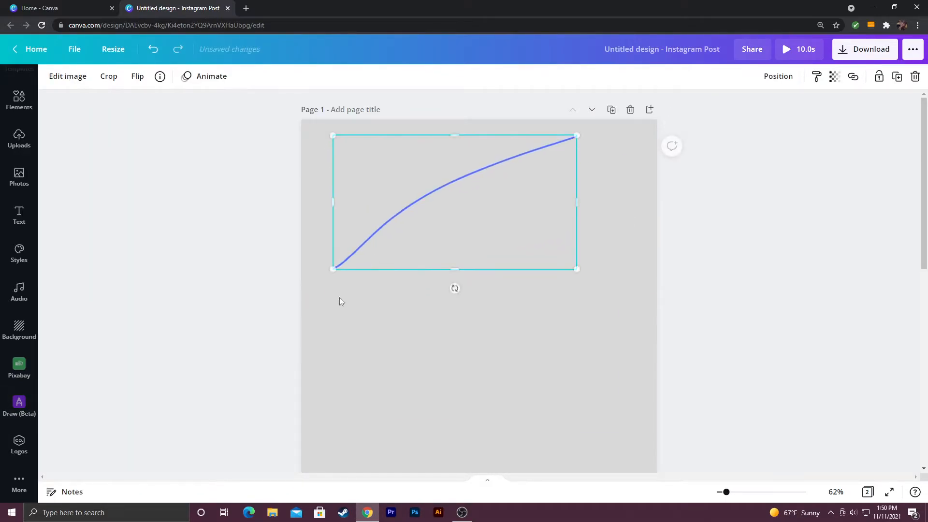
Draw two pink Glow pen strokes below the blue line as a separate drawing.
{"action": "left_click", "coordinate": [19, 404]}
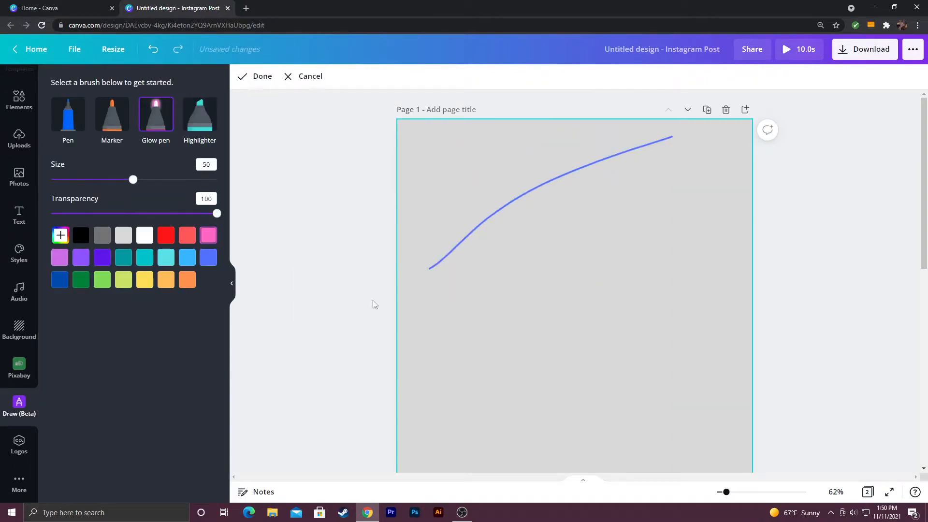
{"action": "left_click_drag", "start_coordinate": [473, 362], "coordinate": [660, 279]}
{"action": "left_click_drag", "start_coordinate": [524, 391], "coordinate": [690, 334]}
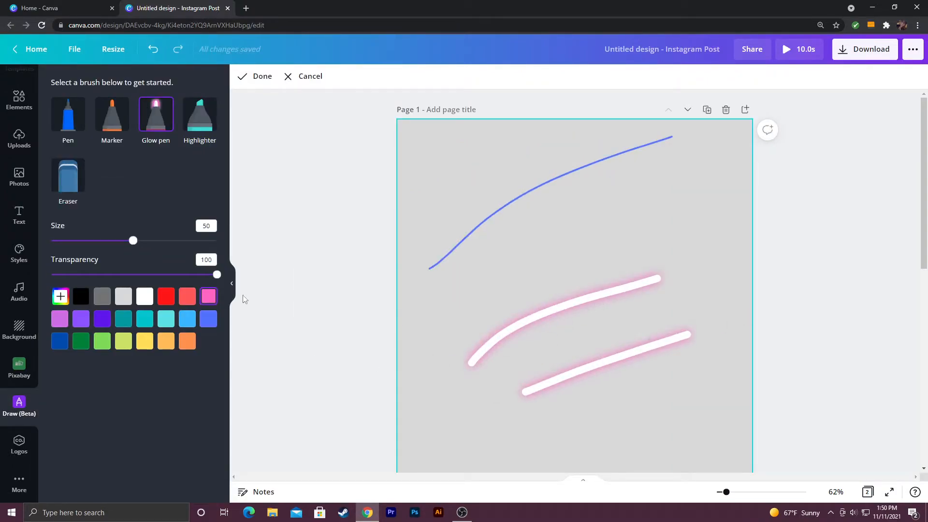
Finish the pink glow drawing, shift it up and to the left, and delete it.
{"action": "left_click", "coordinate": [233, 285]}
{"action": "mouse_move", "coordinate": [421, 321]}
{"action": "left_mouse_down"}
{"action": "mouse_move", "coordinate": [472, 302]}
{"action": "mouse_move", "coordinate": [400, 301]}
{"action": "left_mouse_up"}
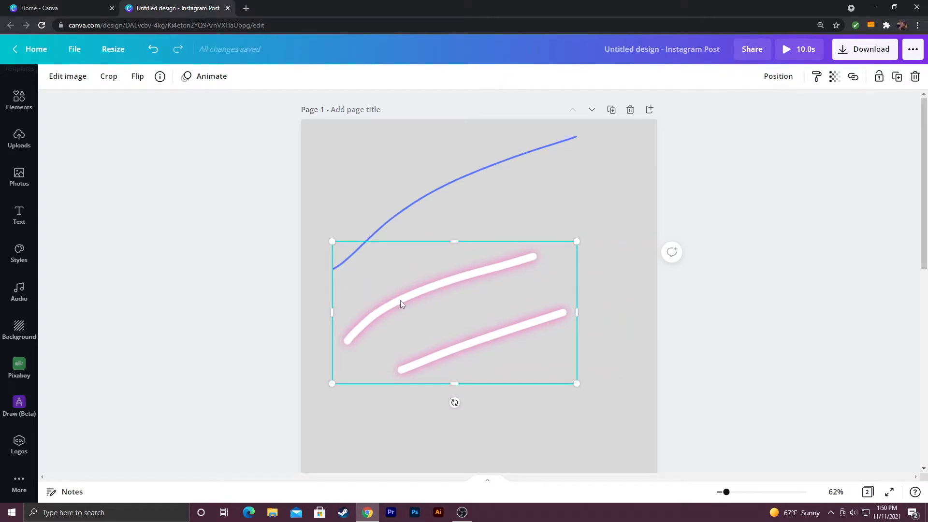
{"action": "key", "text": "Delete"}
Reposition the blue line, rotate it counterclockwise until it stands nearly upright, and delete it.
{"action": "mouse_move", "coordinate": [441, 204]}
{"action": "left_mouse_down"}
{"action": "mouse_move", "coordinate": [383, 265]}
{"action": "mouse_move", "coordinate": [389, 258]}
{"action": "left_mouse_up"}
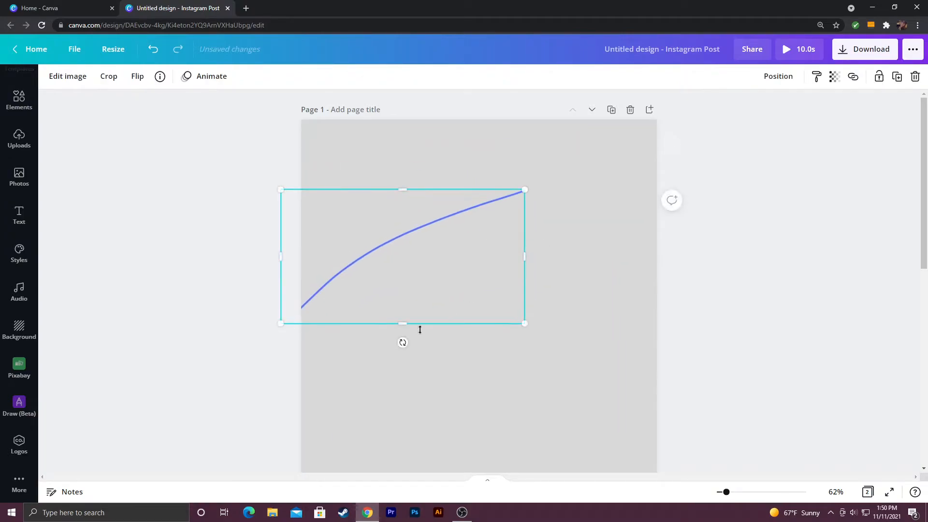
{"action": "left_click_drag", "start_coordinate": [402, 343], "coordinate": [552, 341]}
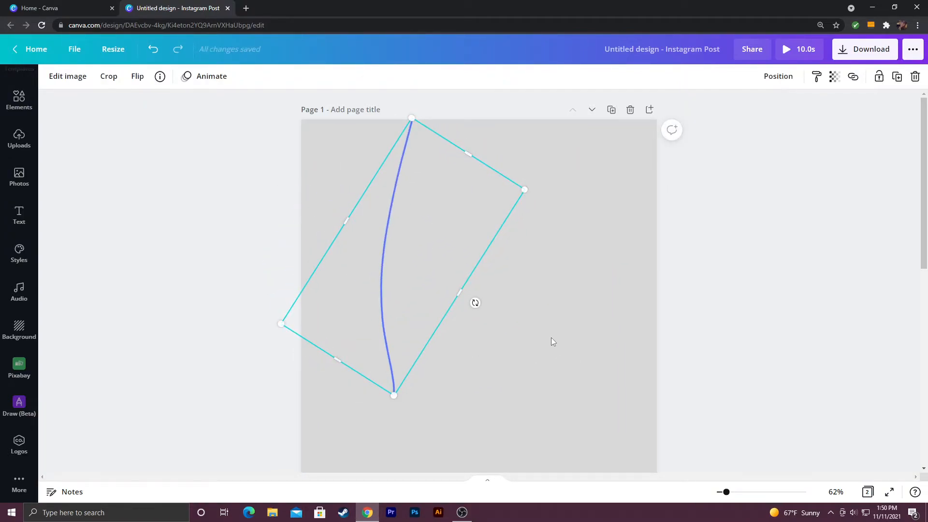
{"action": "key", "text": "Delete"}
{"action": "left_click", "coordinate": [727, 267]}
{"action": "scroll", "coordinate": [717, 282], "scroll_direction": "down", "scroll_amount": 5}
{"action": "scroll", "coordinate": [716, 281], "scroll_direction": "up", "scroll_amount": 5}
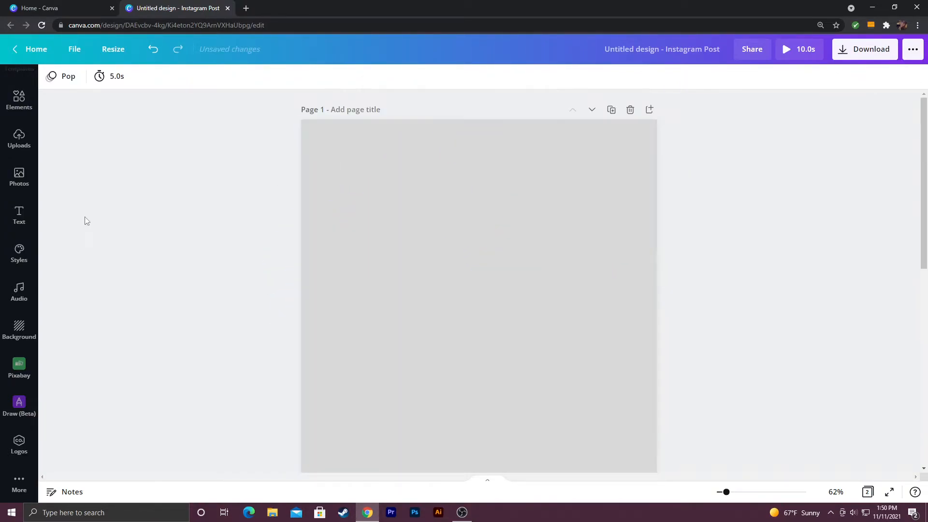
Add the red cola can graphic from the recently used elements to the page and select it.
{"action": "left_click", "coordinate": [22, 108]}
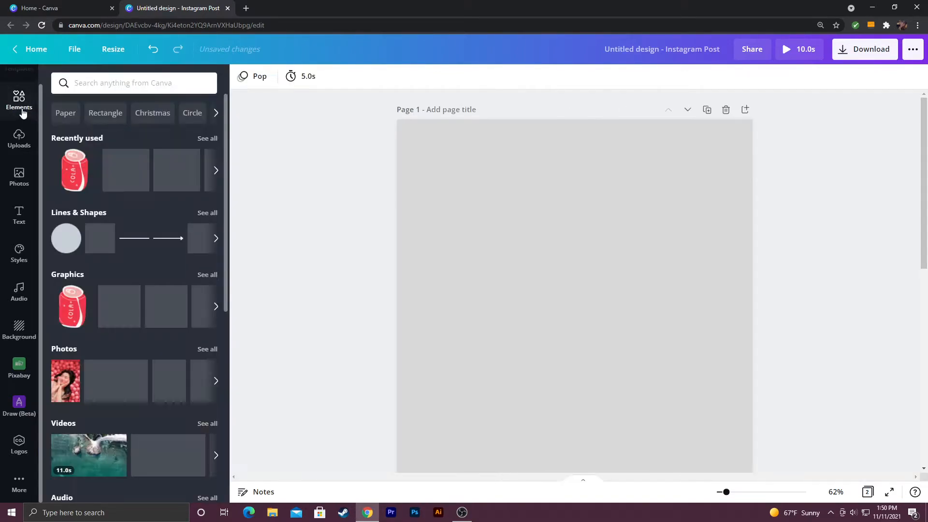
{"action": "left_click", "coordinate": [75, 170]}
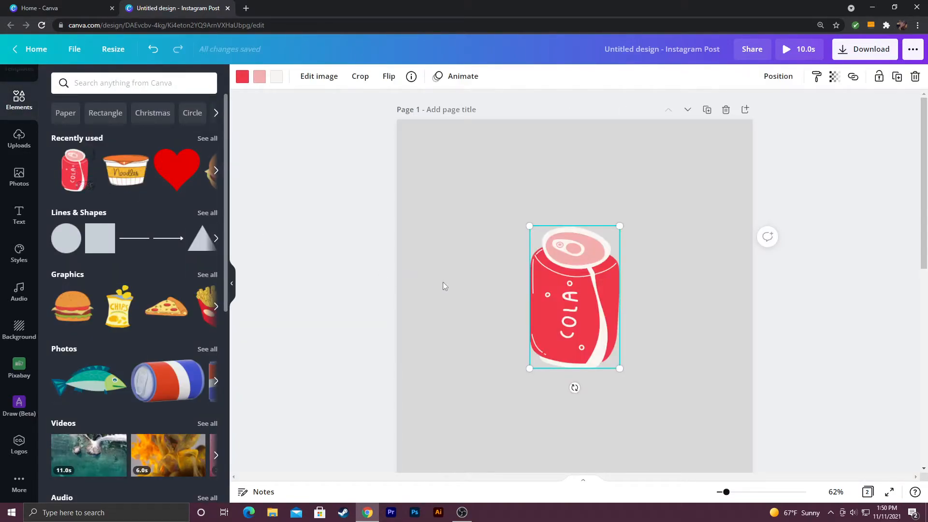
{"action": "left_click", "coordinate": [474, 290]}
{"action": "left_click", "coordinate": [566, 282]}
Look through the image effects available for the cola can without applying any.
{"action": "left_click", "coordinate": [328, 82]}
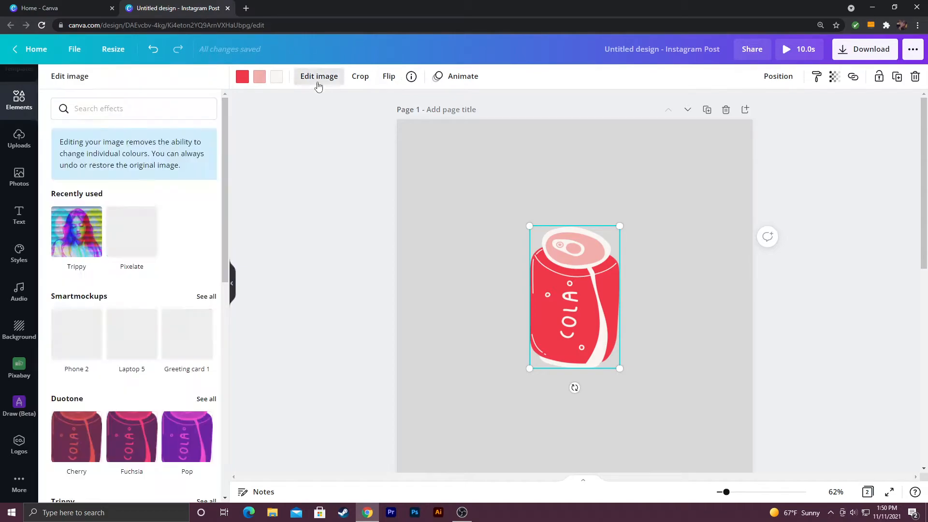
{"action": "scroll", "coordinate": [107, 289], "scroll_direction": "down", "scroll_amount": 9}
{"action": "scroll", "coordinate": [120, 306], "scroll_direction": "down", "scroll_amount": 1}
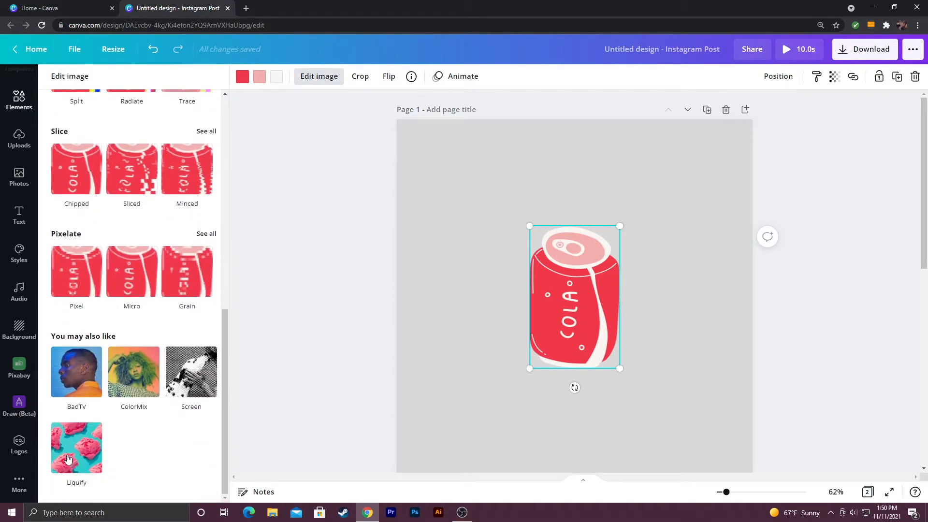
{"action": "scroll", "coordinate": [137, 403], "scroll_direction": "up", "scroll_amount": 10}
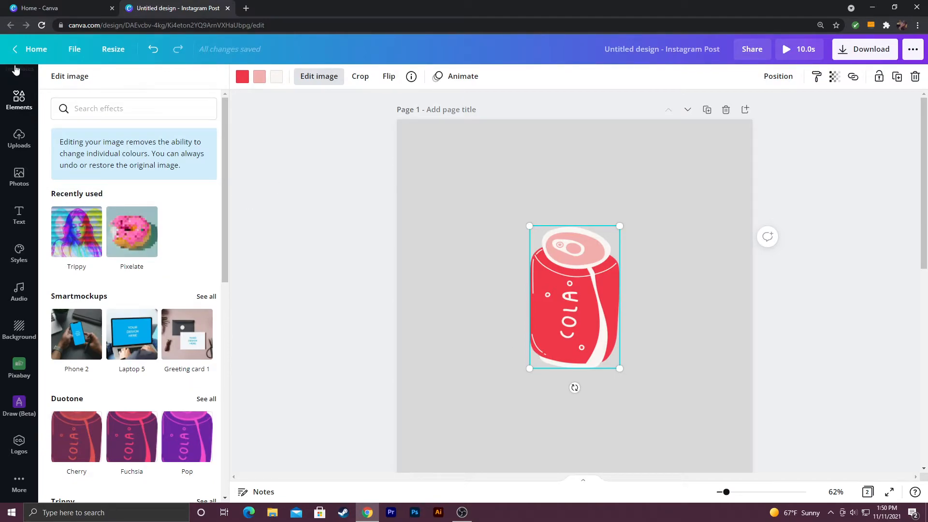
{"action": "left_click", "coordinate": [316, 236]}
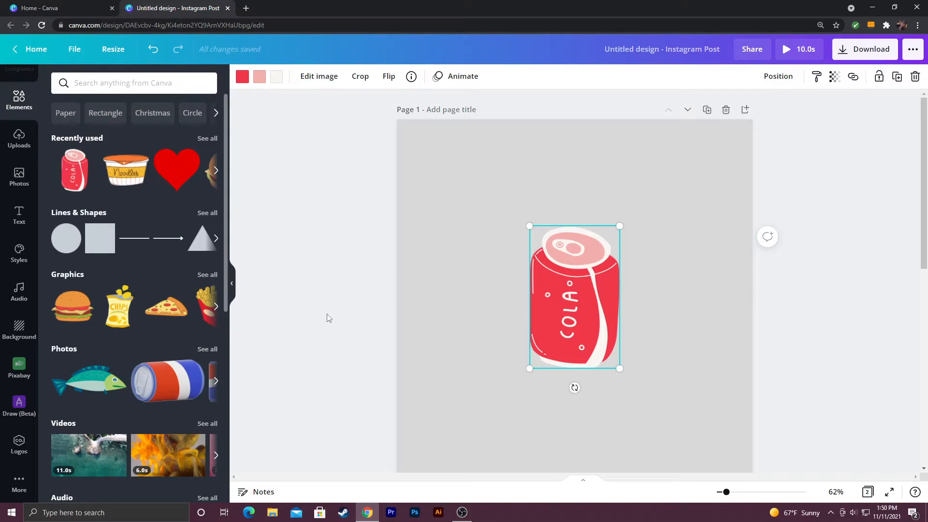
Draw a black Glow pen stroke of size 58 down the cola can's right side and finish the drawing.
{"action": "left_click", "coordinate": [7, 414]}
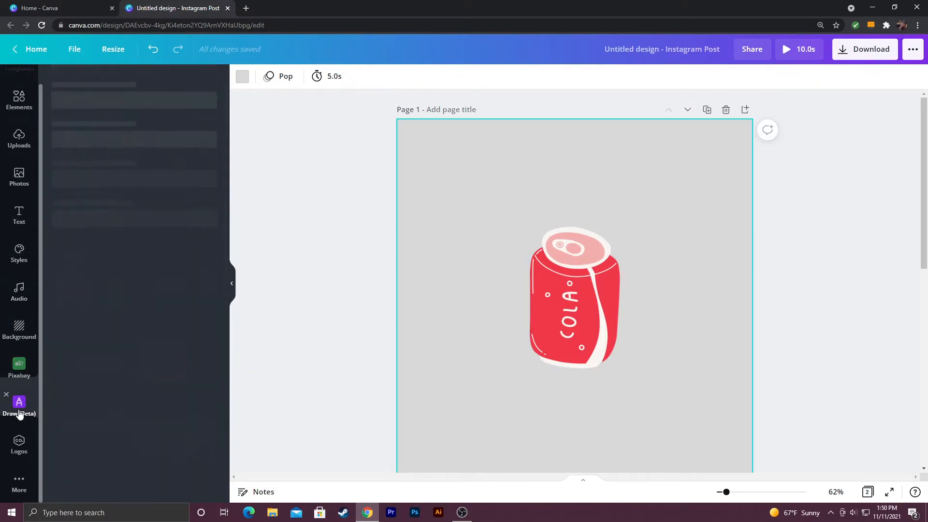
{"action": "left_click", "coordinate": [155, 116]}
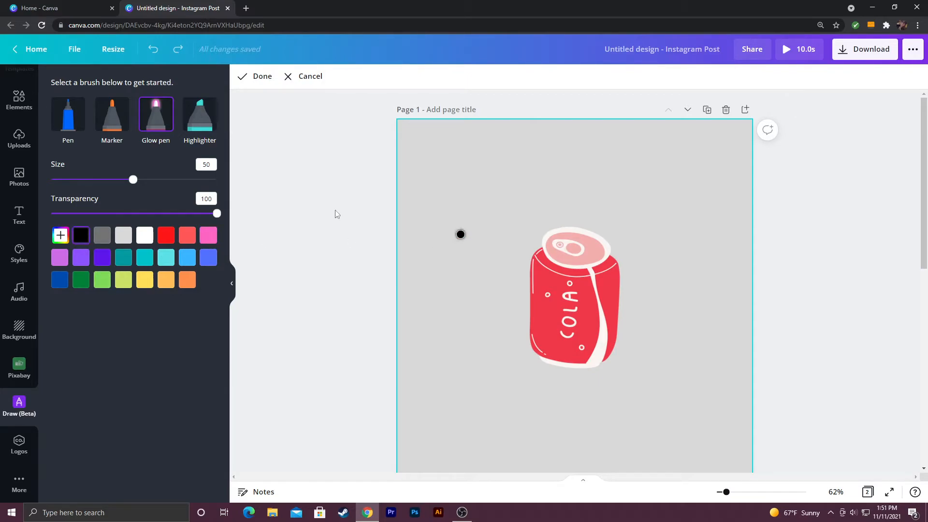
{"action": "left_click_drag", "start_coordinate": [133, 180], "coordinate": [146, 183]}
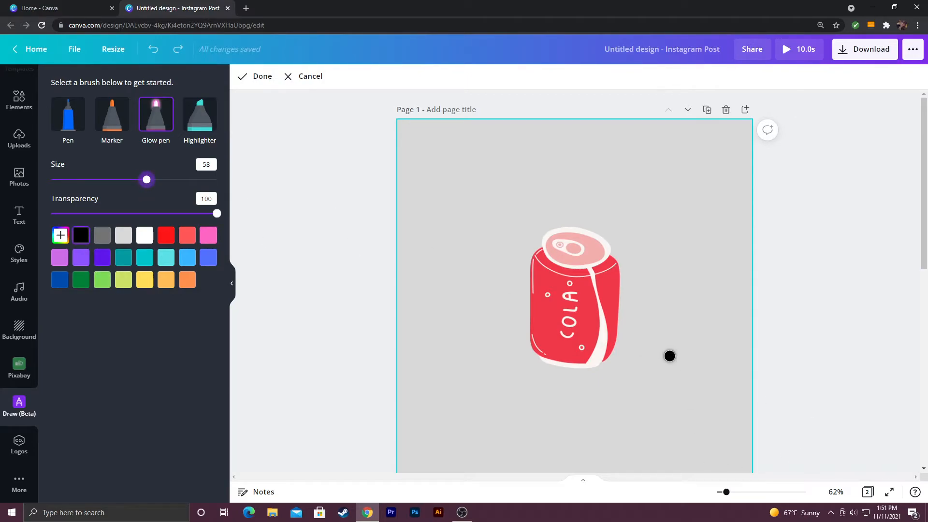
{"action": "left_click_drag", "start_coordinate": [725, 491], "coordinate": [730, 491]}
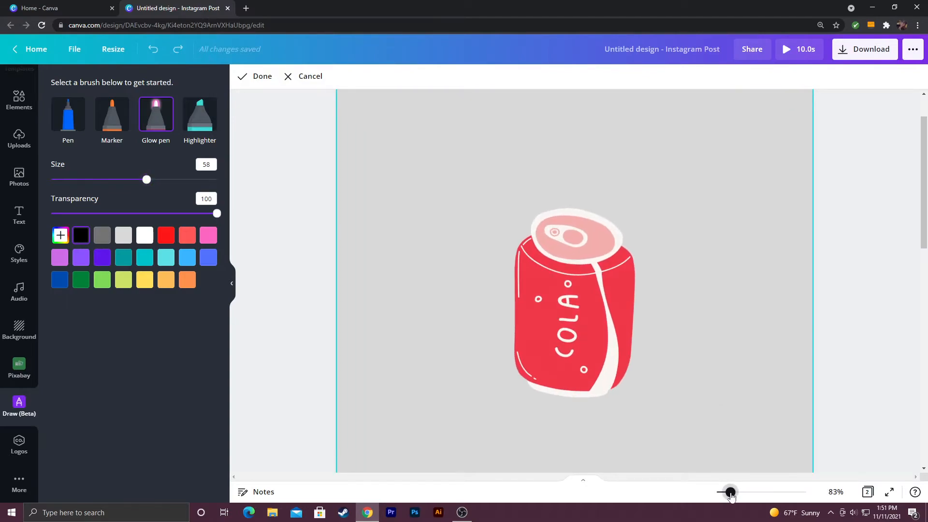
{"action": "left_click", "coordinate": [621, 259]}
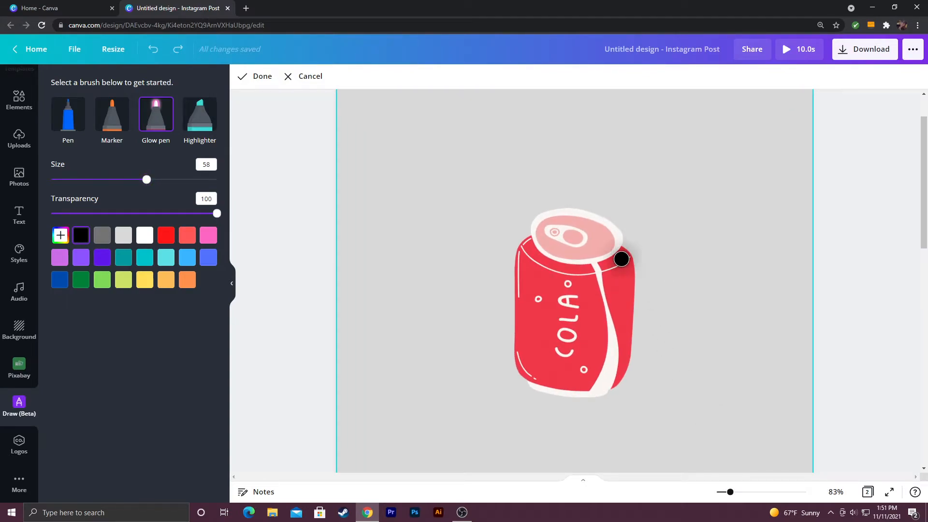
{"action": "mouse_move", "coordinate": [621, 259]}
{"action": "left_mouse_down"}
{"action": "mouse_move", "coordinate": [624, 323]}
{"action": "mouse_move", "coordinate": [606, 382]}
{"action": "left_mouse_up"}
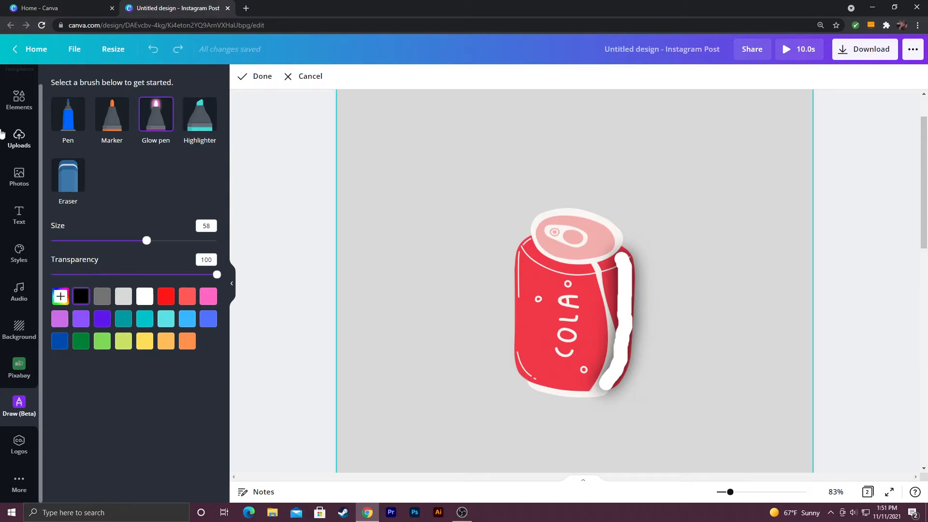
{"action": "left_click", "coordinate": [243, 79]}
Send the glow stroke backward behind the cola can so it acts as a shadow, and deselect it.
{"action": "left_click", "coordinate": [629, 333]}
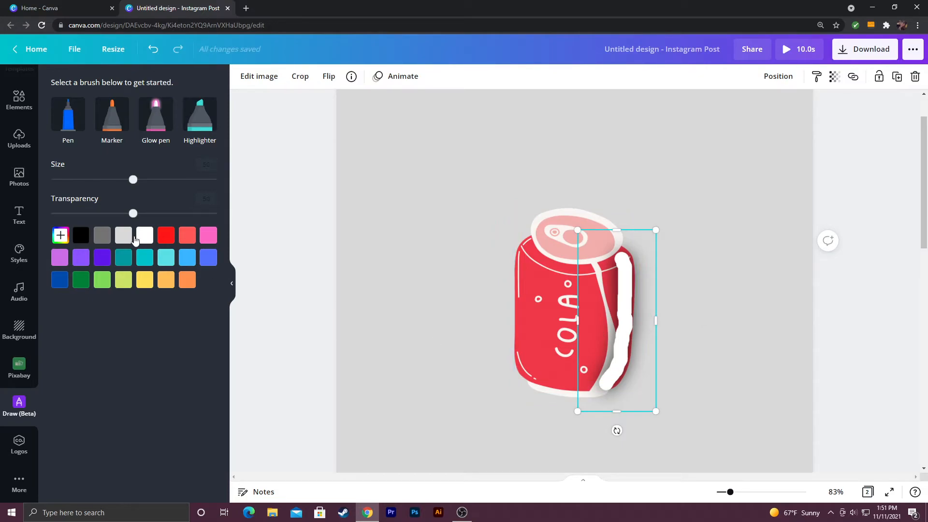
{"action": "left_click", "coordinate": [232, 285]}
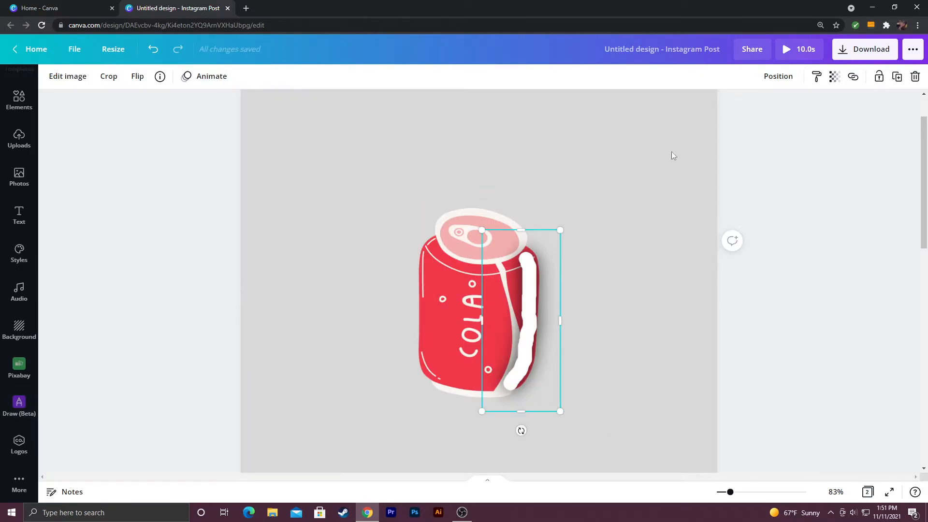
{"action": "left_click", "coordinate": [778, 77]}
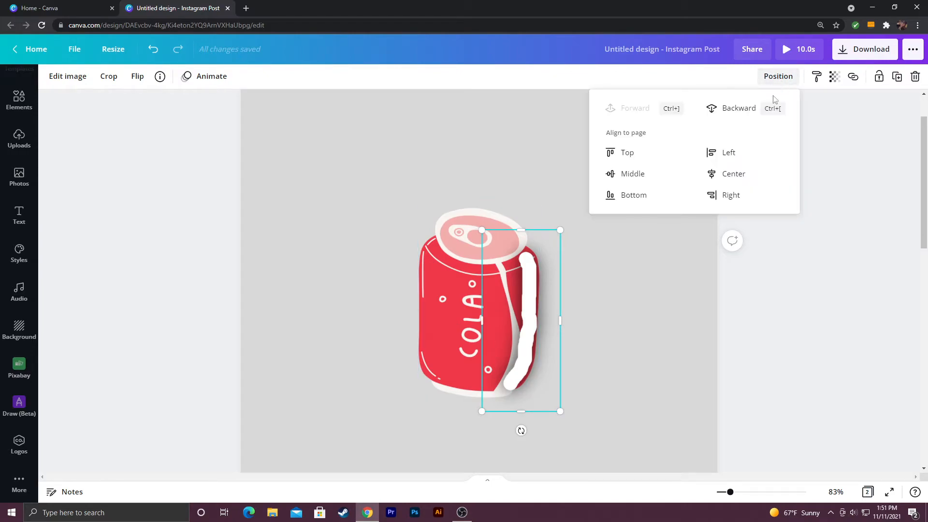
{"action": "left_click", "coordinate": [735, 109]}
{"action": "left_click", "coordinate": [614, 382]}
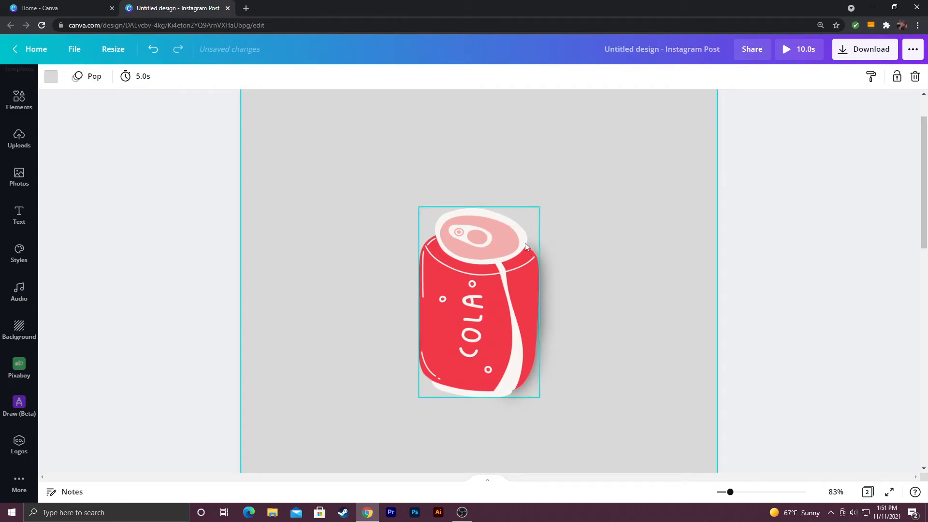
Draw a black Marker stroke of size 50 down the cola can's left edge to its lower corner and finish the drawing.
{"action": "scroll", "coordinate": [659, 374], "scroll_direction": "down", "scroll_amount": 2}
{"action": "scroll", "coordinate": [648, 360], "scroll_direction": "up", "scroll_amount": 2}
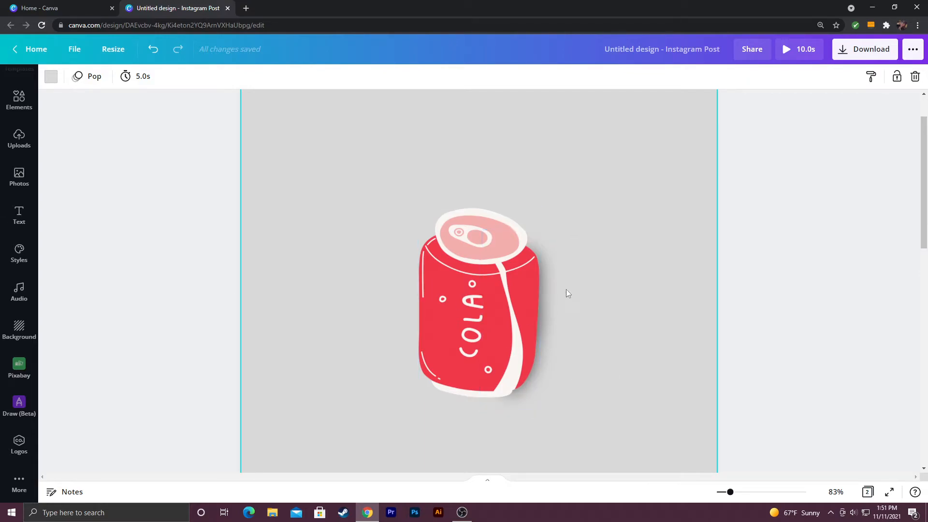
{"action": "scroll", "coordinate": [542, 281], "scroll_direction": "up", "scroll_amount": 1}
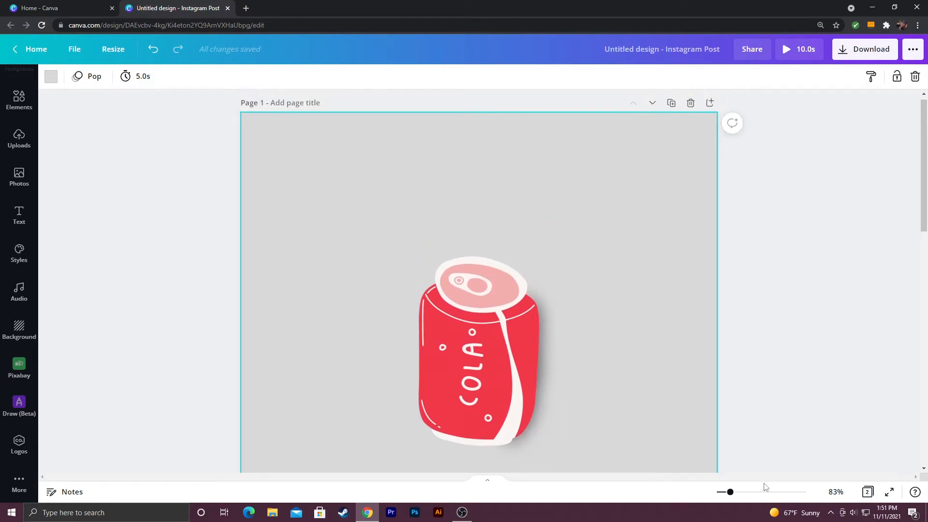
{"action": "left_click", "coordinate": [752, 493]}
{"action": "scroll", "coordinate": [640, 291], "scroll_direction": "down", "scroll_amount": 4}
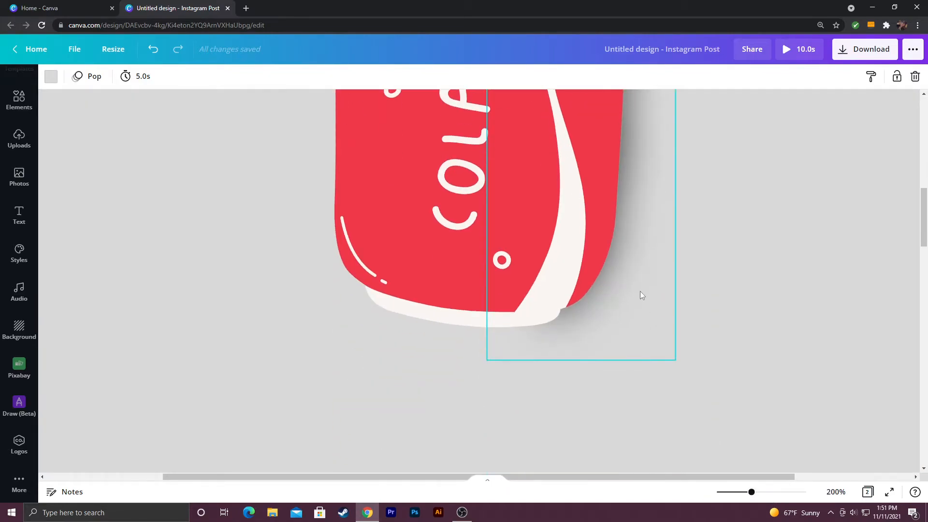
{"action": "scroll", "coordinate": [638, 338], "scroll_direction": "up", "scroll_amount": 3}
{"action": "left_click", "coordinate": [18, 405]}
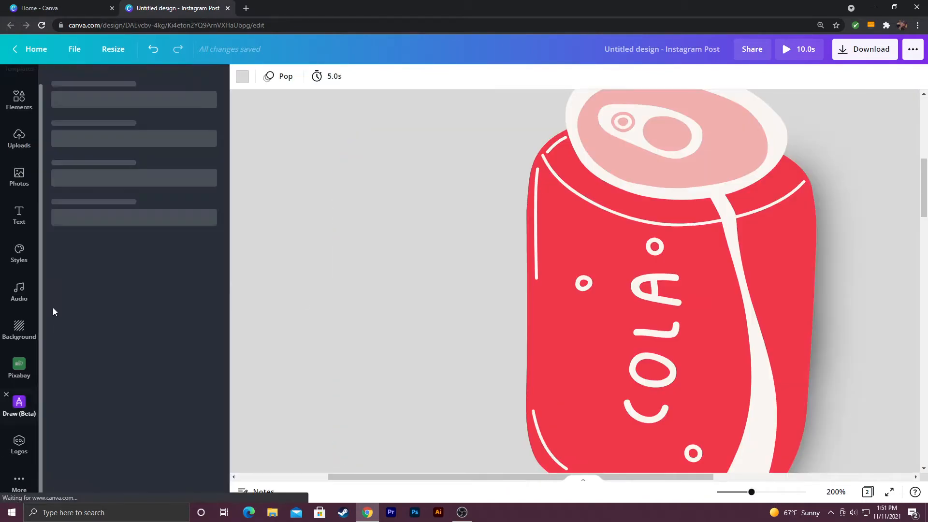
{"action": "scroll", "coordinate": [518, 354], "scroll_direction": "down", "scroll_amount": 2}
{"action": "left_click", "coordinate": [108, 116]}
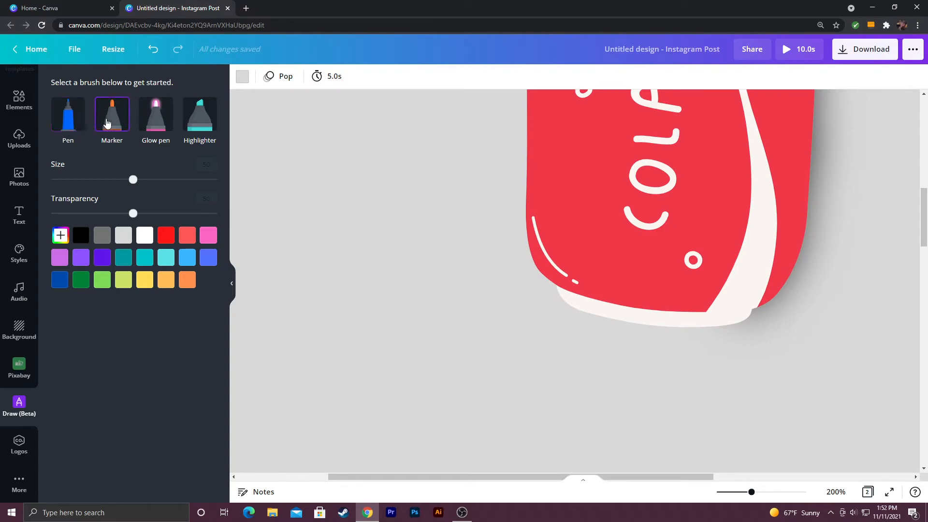
{"action": "scroll", "coordinate": [708, 249], "scroll_direction": "up", "scroll_amount": 6}
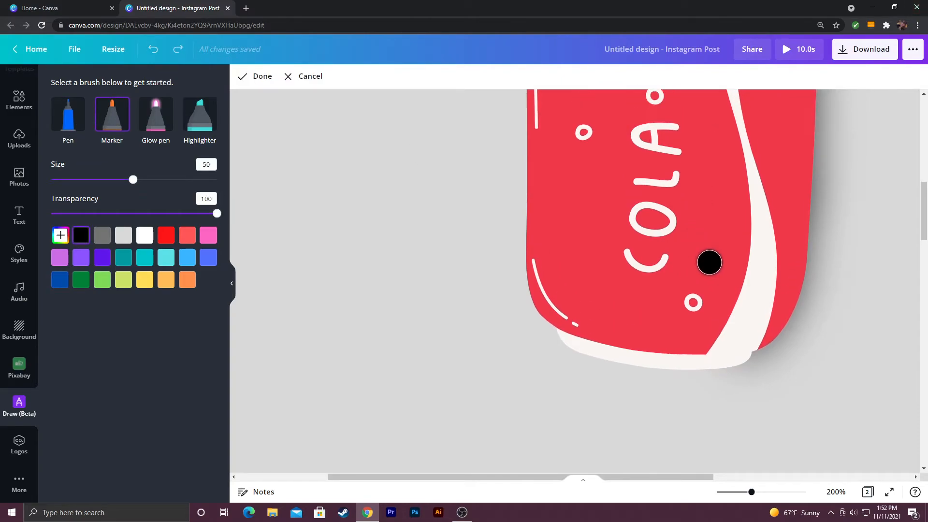
{"action": "scroll", "coordinate": [612, 282], "scroll_direction": "down", "scroll_amount": 4}
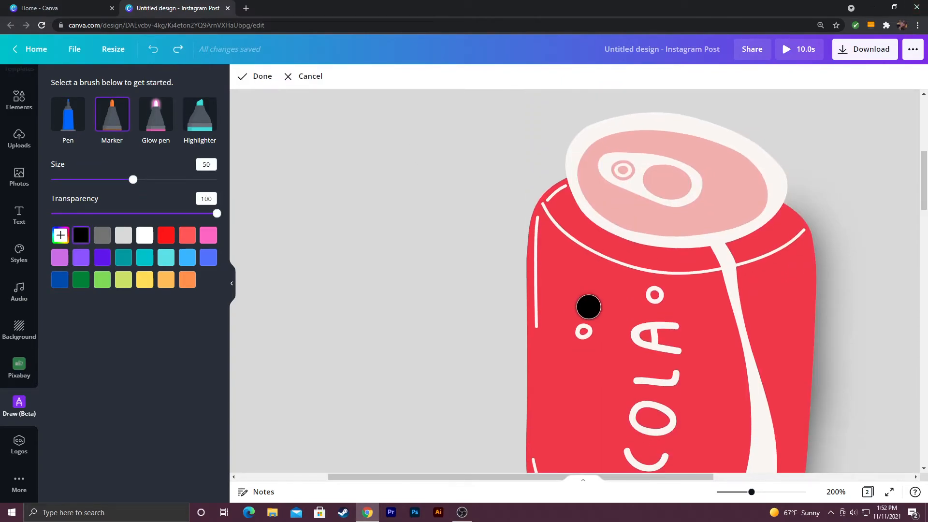
{"action": "scroll", "coordinate": [559, 280], "scroll_direction": "up", "scroll_amount": 2}
{"action": "mouse_move", "coordinate": [555, 138]}
{"action": "left_mouse_down"}
{"action": "mouse_move", "coordinate": [530, 190]}
{"action": "mouse_move", "coordinate": [527, 232]}
{"action": "mouse_move", "coordinate": [525, 422]}
{"action": "mouse_move", "coordinate": [541, 471]}
{"action": "left_mouse_up"}
{"action": "scroll", "coordinate": [254, 258], "scroll_direction": "down", "scroll_amount": 3}
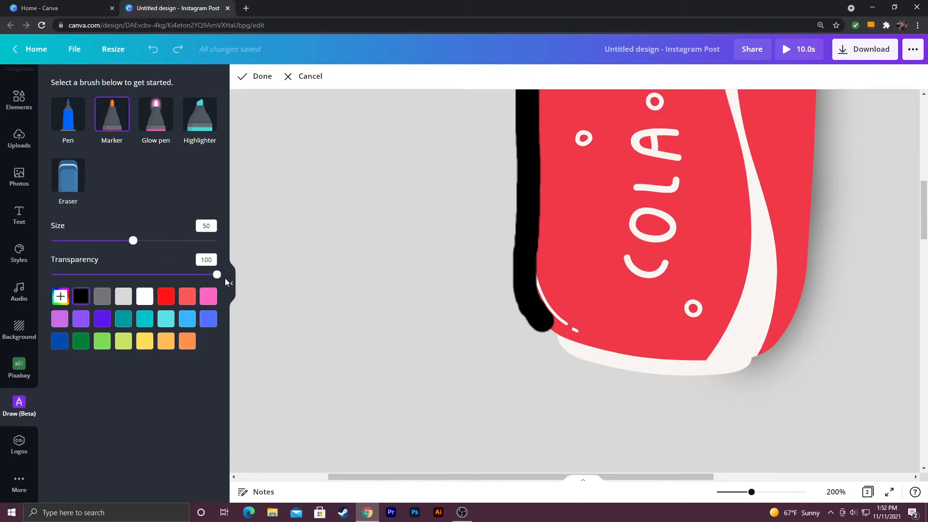
{"action": "left_click", "coordinate": [230, 284]}
Set the black marker stroke's transparency to 8 and send it backward behind the cola can.
{"action": "scroll", "coordinate": [214, 295], "scroll_direction": "up", "scroll_amount": 4}
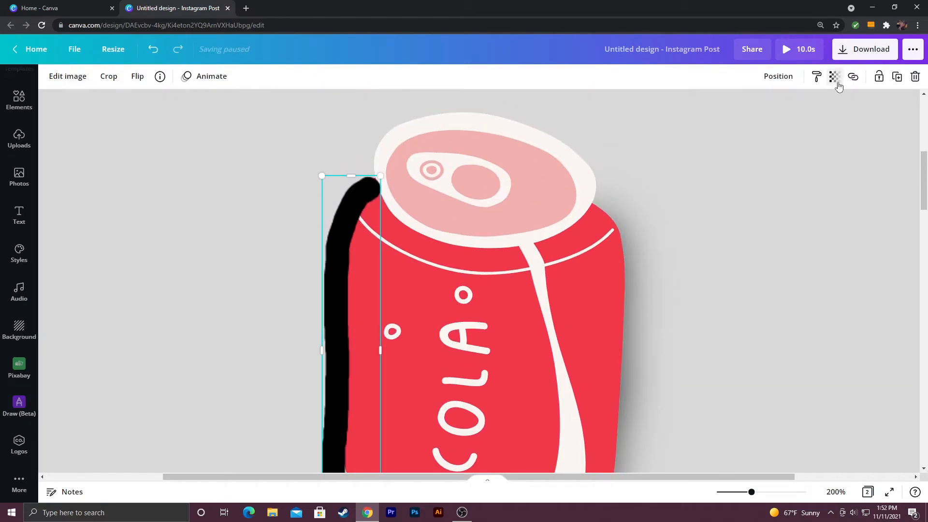
{"action": "left_click", "coordinate": [834, 76]}
{"action": "mouse_move", "coordinate": [779, 115]}
{"action": "left_mouse_down"}
{"action": "mouse_move", "coordinate": [760, 110]}
{"action": "mouse_move", "coordinate": [739, 124]}
{"action": "left_mouse_up"}
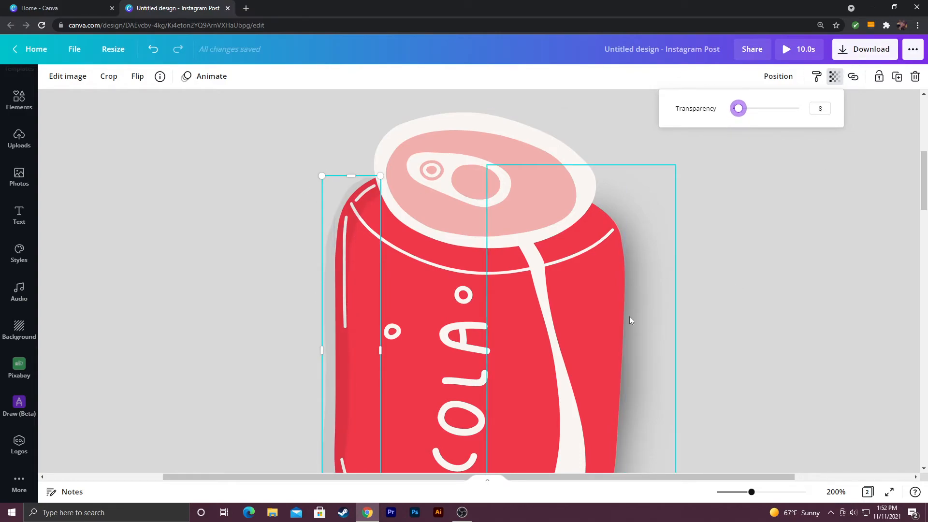
{"action": "left_click", "coordinate": [778, 75]}
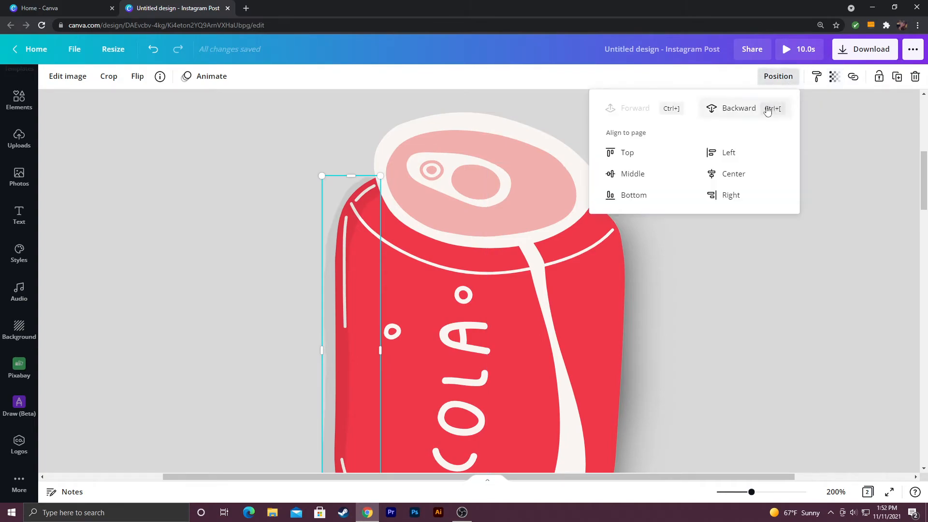
{"action": "left_click", "coordinate": [884, 362]}
Examine the shading on both sides of the cola can, play the design's animation preview and close it.
{"action": "scroll", "coordinate": [690, 331], "scroll_direction": "down", "scroll_amount": 4}
{"action": "scroll", "coordinate": [686, 328], "scroll_direction": "up", "scroll_amount": 2}
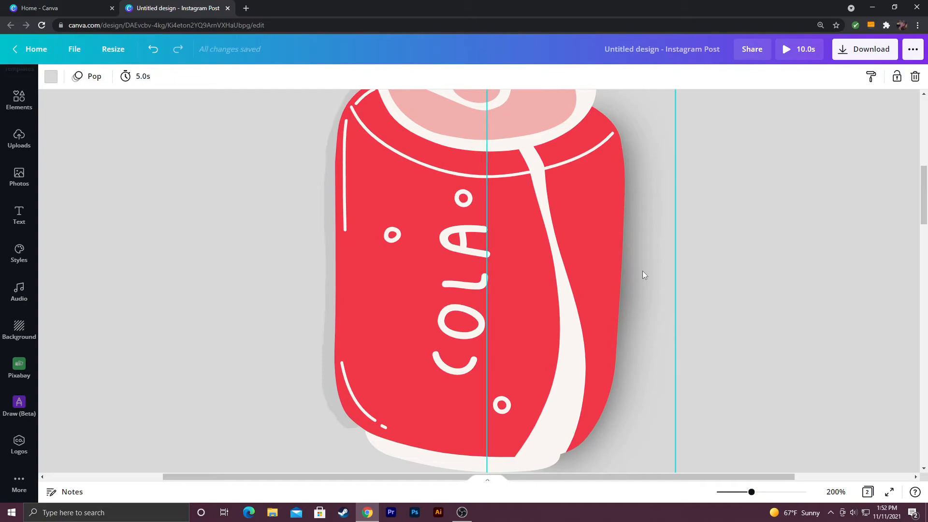
{"action": "scroll", "coordinate": [646, 280], "scroll_direction": "down", "scroll_amount": 3}
{"action": "scroll", "coordinate": [647, 279], "scroll_direction": "up", "scroll_amount": 3}
{"action": "left_click_drag", "start_coordinate": [923, 182], "coordinate": [908, 352]}
{"action": "left_click_drag", "start_coordinate": [751, 491], "coordinate": [731, 493]}
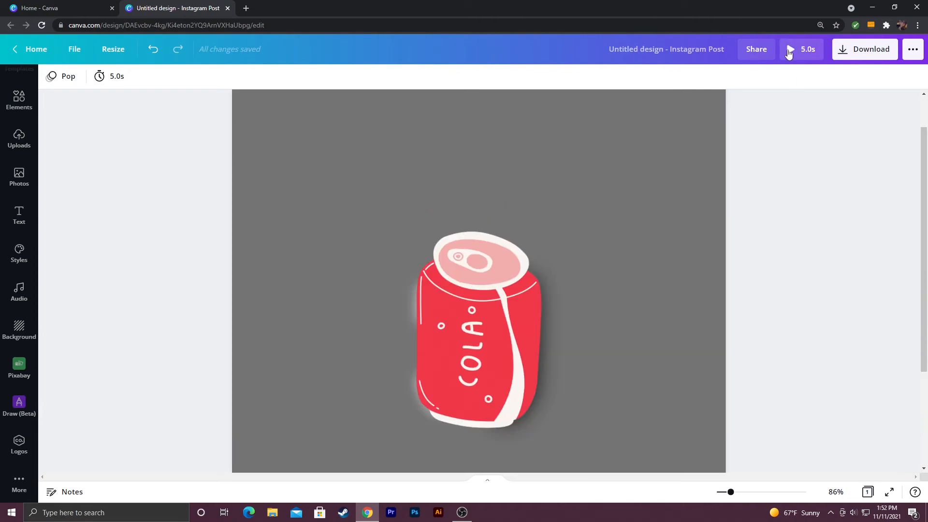
{"action": "left_click", "coordinate": [798, 49]}
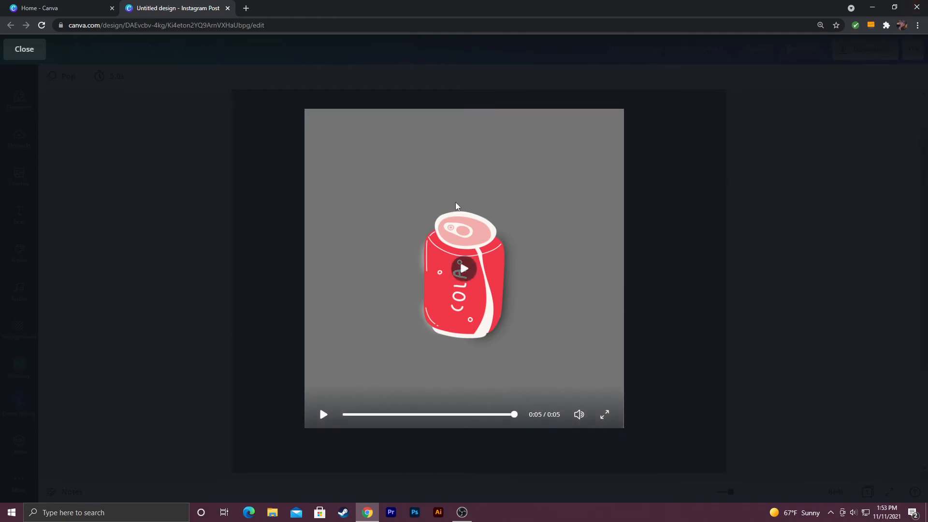
{"action": "left_click", "coordinate": [463, 269]}
{"action": "left_click", "coordinate": [24, 49]}
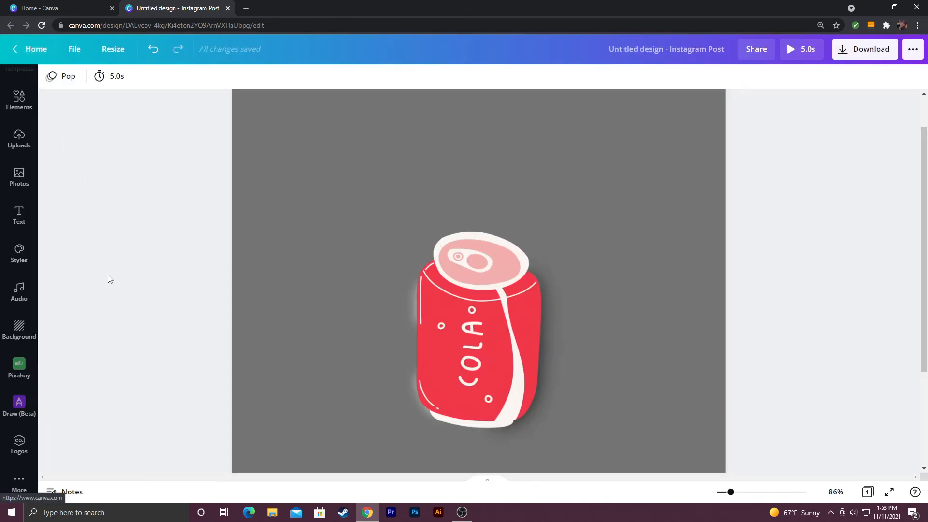
Add the trending photo of a person lying among pink balls and place it over the page's right edge.
{"action": "left_click", "coordinate": [19, 406]}
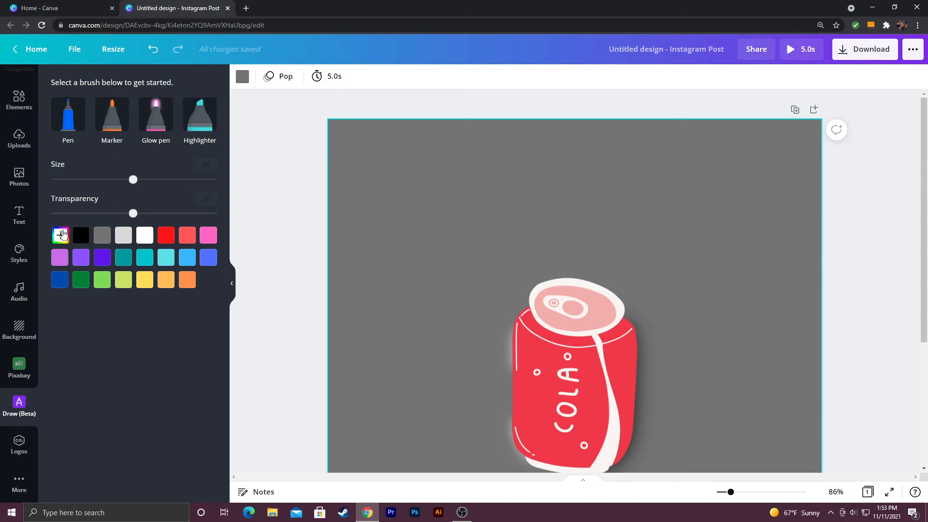
{"action": "left_click", "coordinate": [19, 176]}
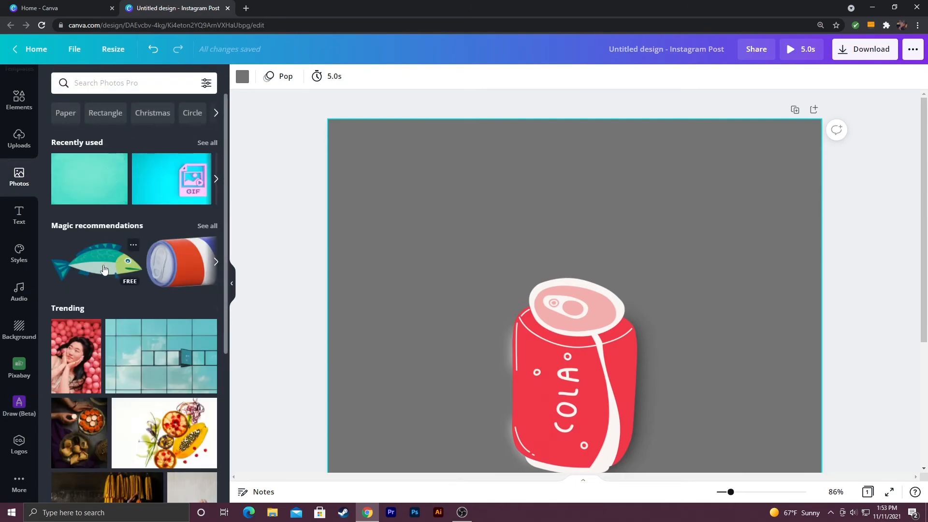
{"action": "scroll", "coordinate": [145, 290], "scroll_direction": "down", "scroll_amount": 2}
{"action": "left_click", "coordinate": [79, 266]}
{"action": "left_click_drag", "start_coordinate": [591, 278], "coordinate": [809, 201]}
{"action": "scroll", "coordinate": [135, 290], "scroll_direction": "down", "scroll_amount": 3}
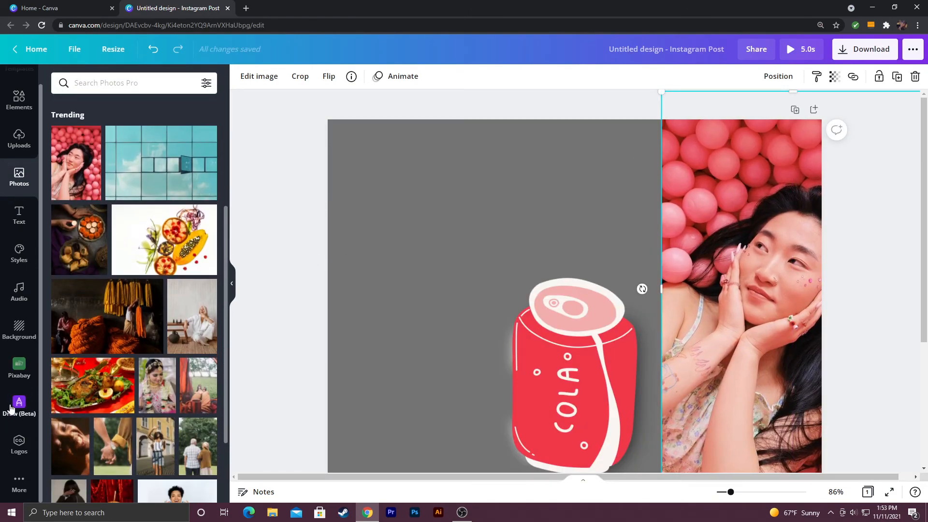
Sample the skin tone #EFBBA3 from the photo as the brush colour and scribble a Marker zigzag on the gray area beside the can.
{"action": "left_click", "coordinate": [15, 403]}
{"action": "left_click", "coordinate": [61, 235]}
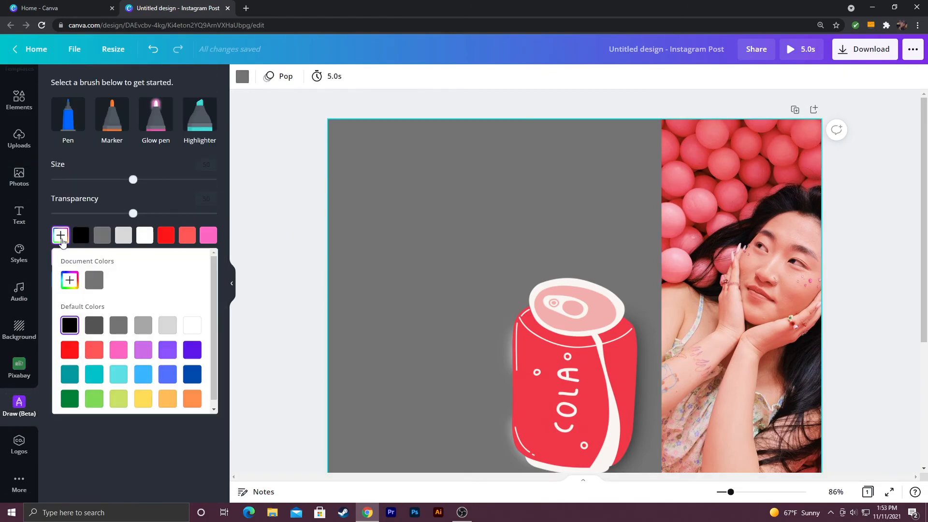
{"action": "left_click", "coordinate": [70, 280]}
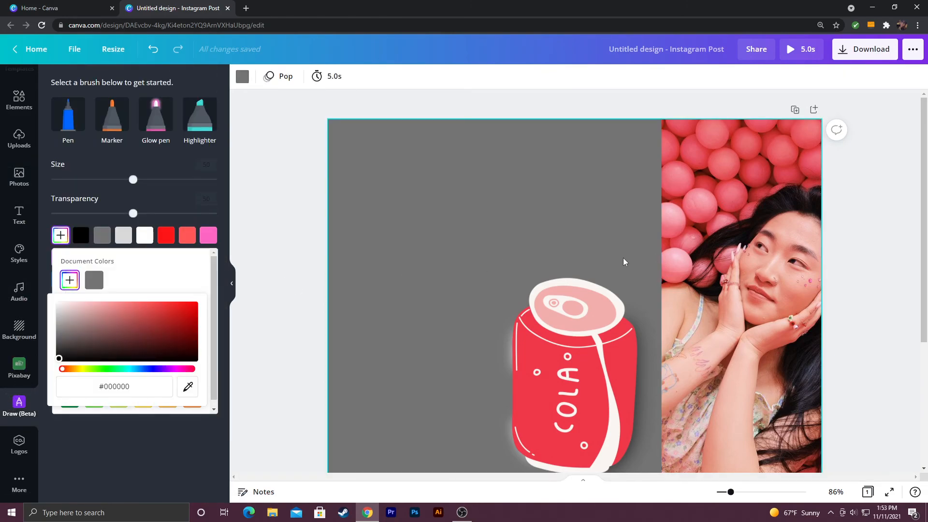
{"action": "left_click", "coordinate": [187, 387]}
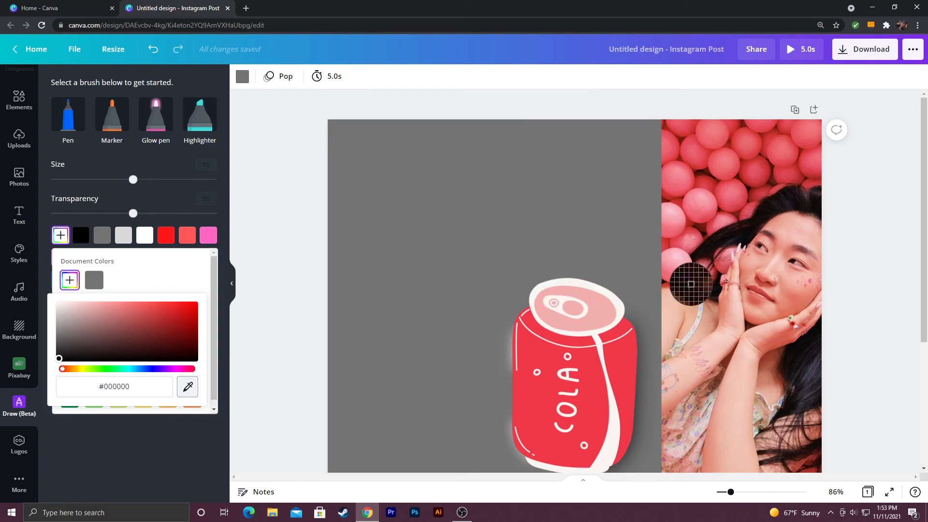
{"action": "left_click", "coordinate": [674, 305]}
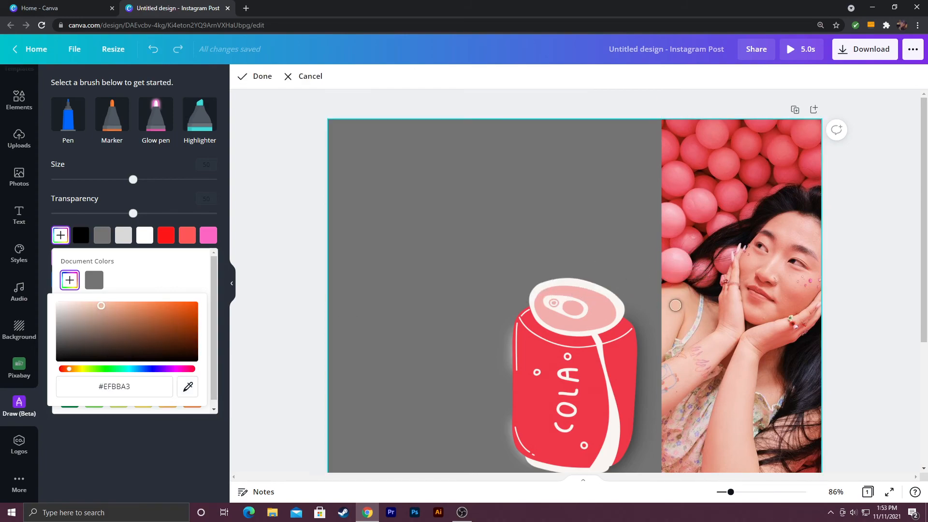
{"action": "left_click", "coordinate": [111, 124]}
{"action": "mouse_move", "coordinate": [456, 208]}
{"action": "left_mouse_down"}
{"action": "mouse_move", "coordinate": [393, 332]}
{"action": "mouse_move", "coordinate": [382, 256]}
{"action": "mouse_move", "coordinate": [389, 181]}
{"action": "mouse_move", "coordinate": [369, 227]}
{"action": "left_mouse_up"}
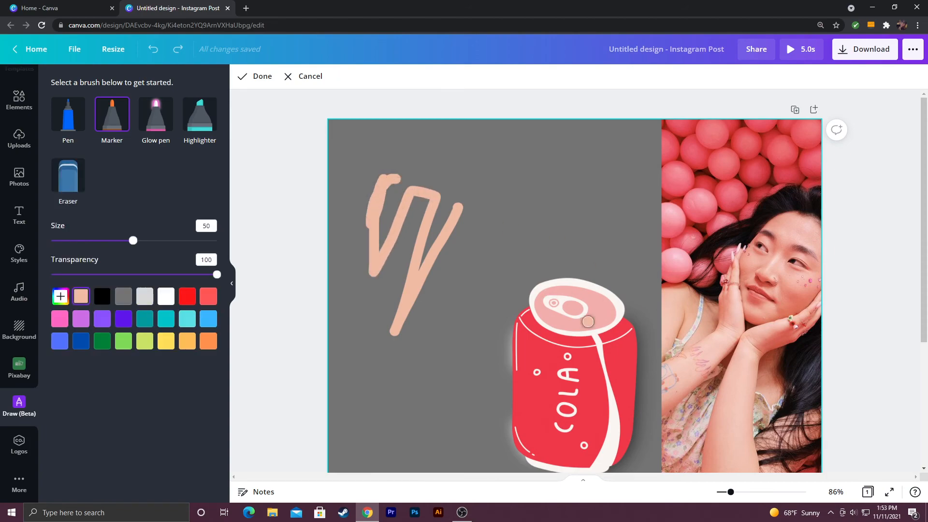